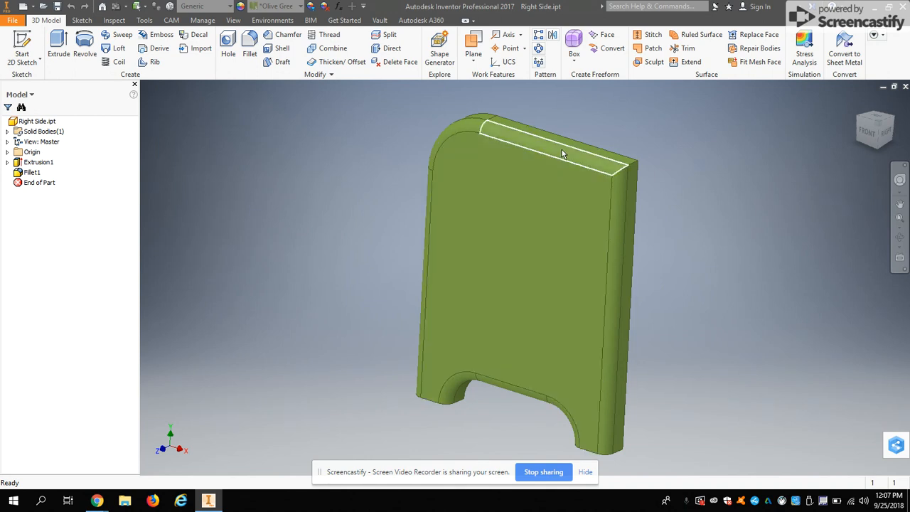
Create a new drawing file for the open Right Side part
click(13, 22)
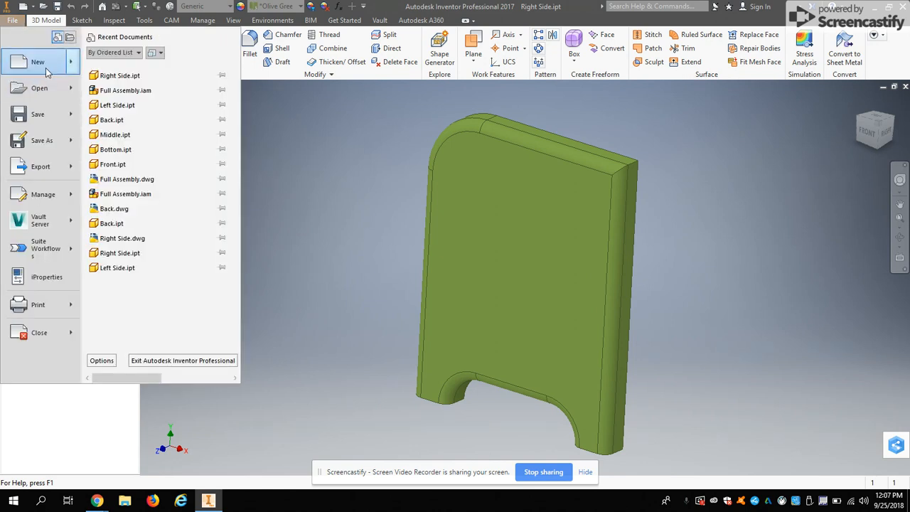
mouse_move(46, 71)
click(123, 125)
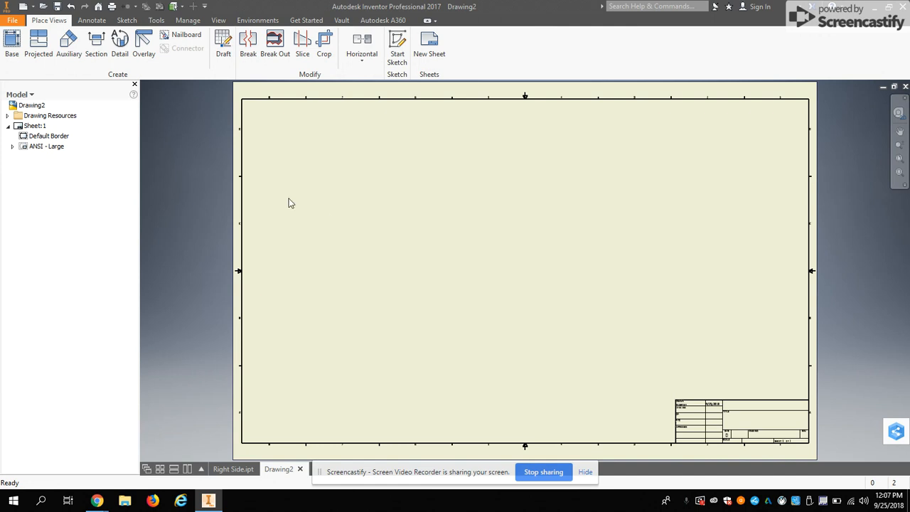
Place the Right Side part's front view as the base view at 2:1 scale, in the left half of the sheet
click(11, 41)
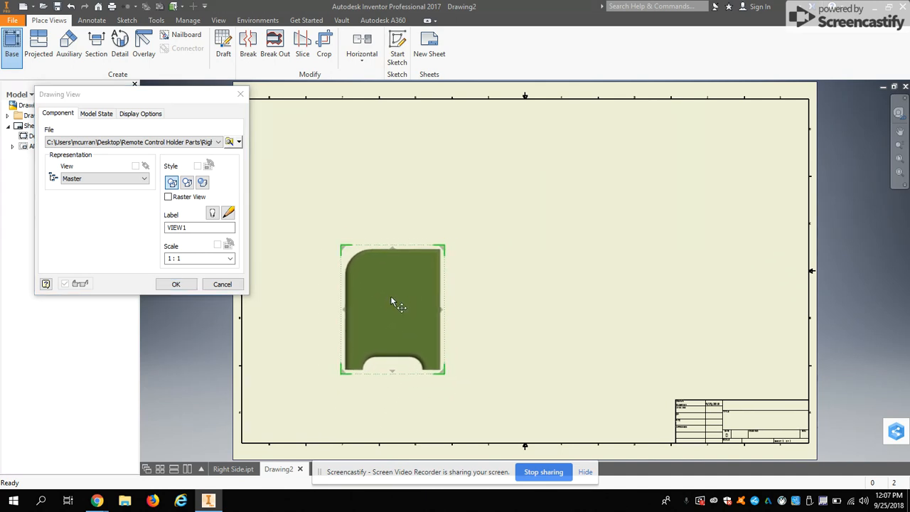
click(391, 295)
click(231, 259)
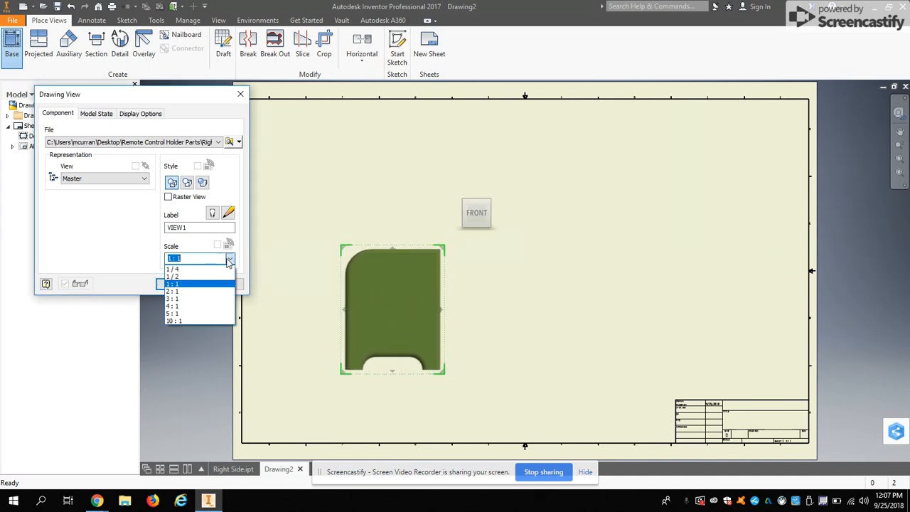
click(186, 282)
mouse_move(369, 309)
mouse_down()
mouse_move(387, 303)
mouse_move(368, 292)
mouse_up()
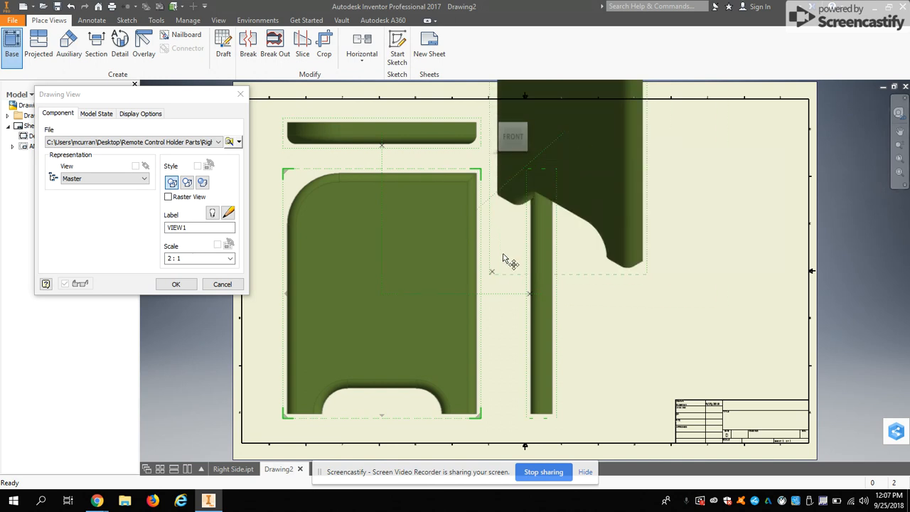
Finish placing the projected top, side and isometric views, and move the isometric view to the free area above the title block
click(555, 201)
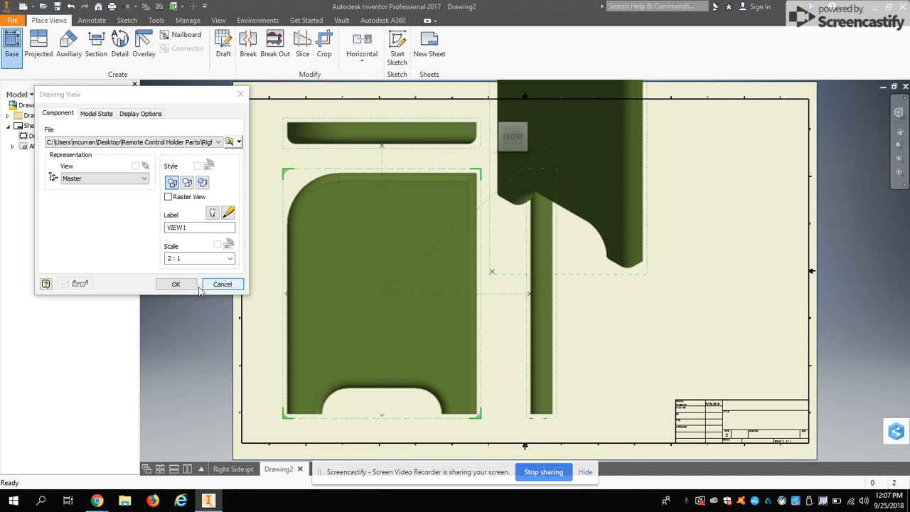
click(176, 284)
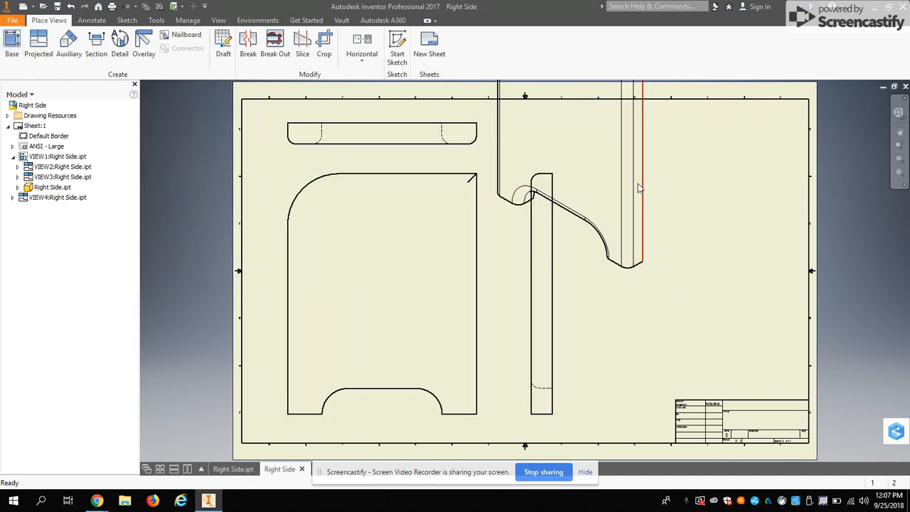
drag(593, 271, 752, 373)
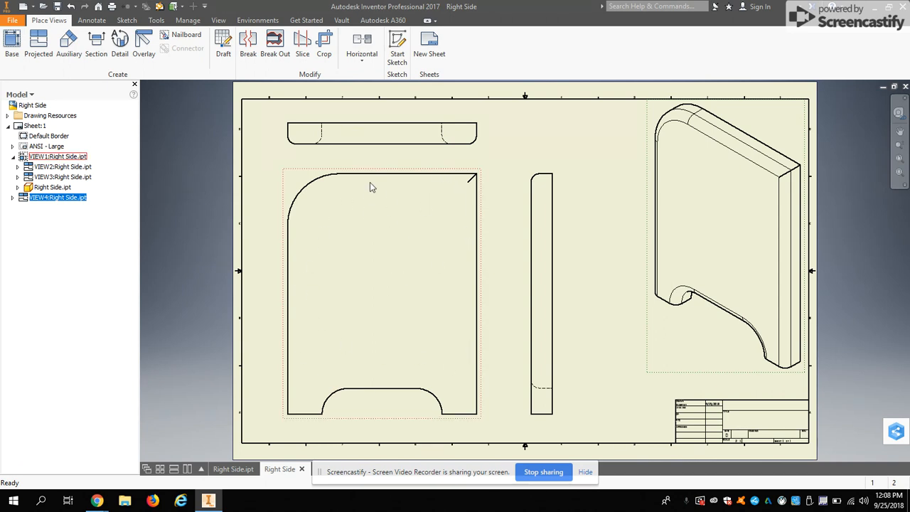
Bring up the drawing annotation tools for dimensioning the top view
scroll(392, 134, up, 2)
scroll(390, 132, down, 5)
middle_drag(366, 211, 390, 273)
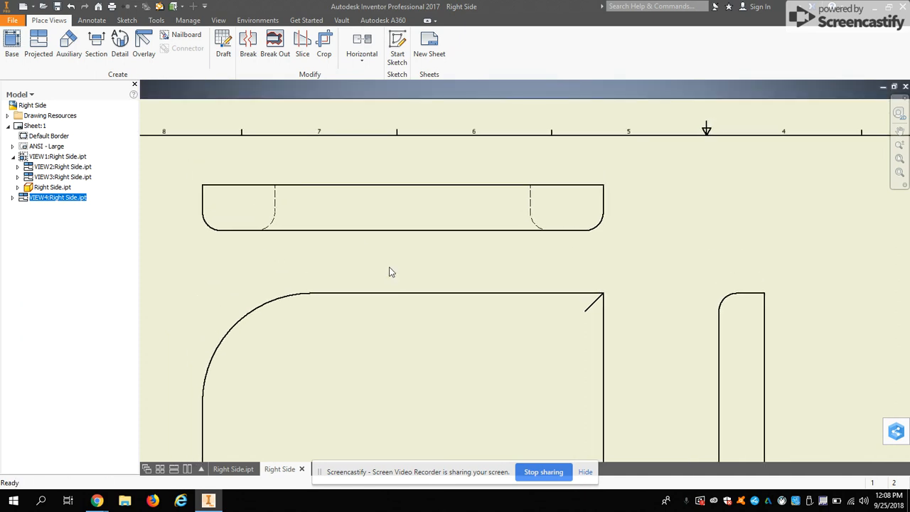
click(100, 24)
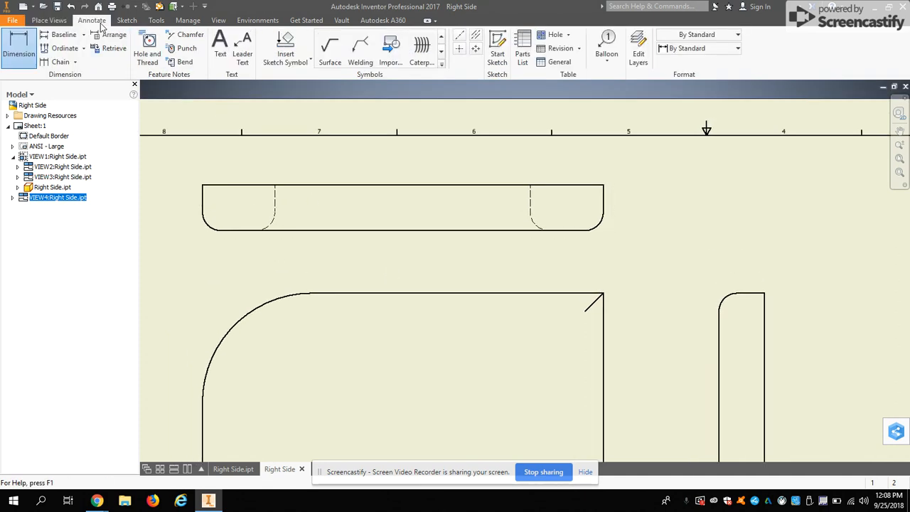
click(26, 41)
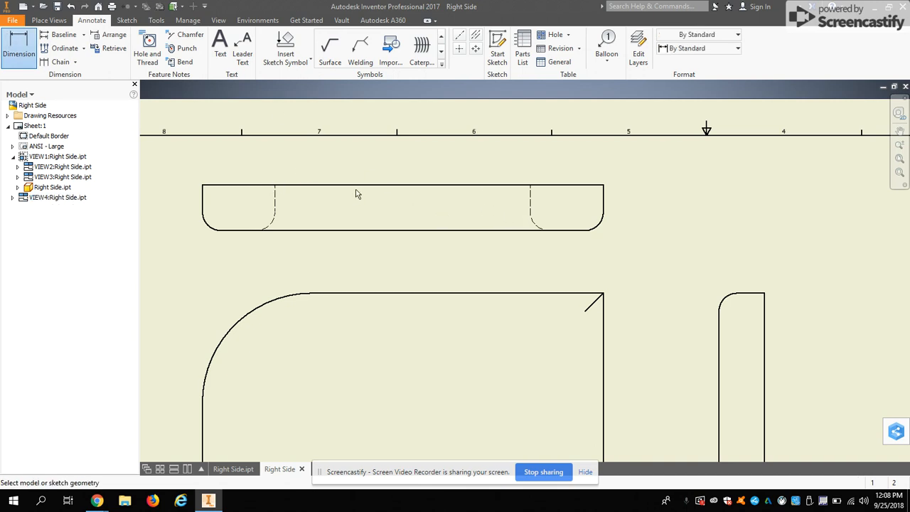
click(391, 187)
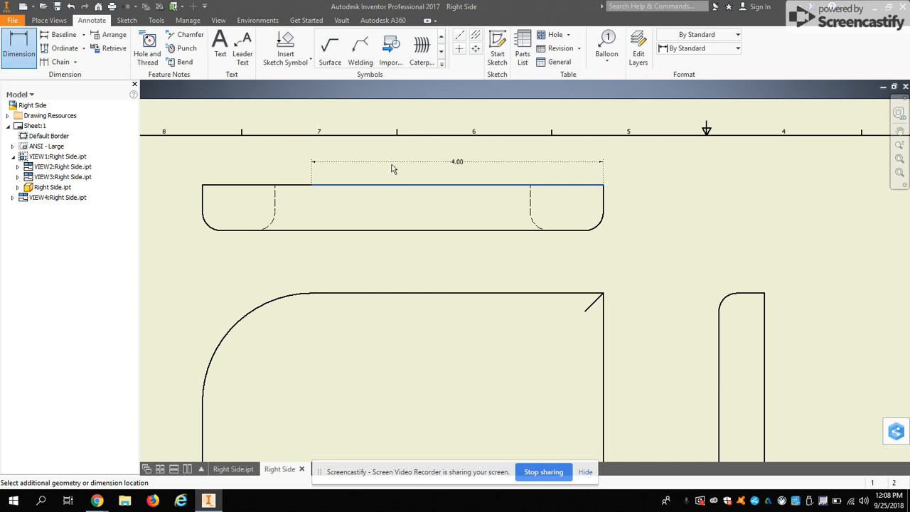
key(Escape)
Dimension the top view's overall width between its two vertical end edges, placed above the view with default tolerance settings
click(19, 44)
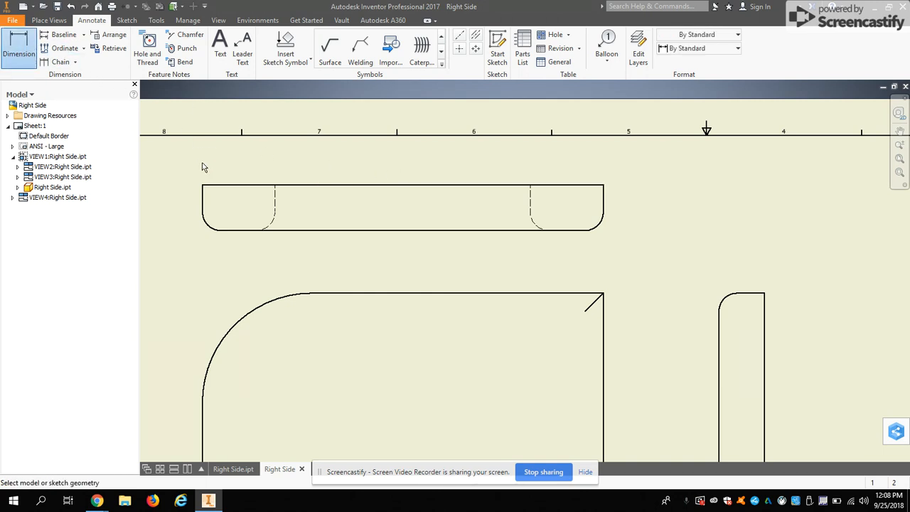
click(201, 198)
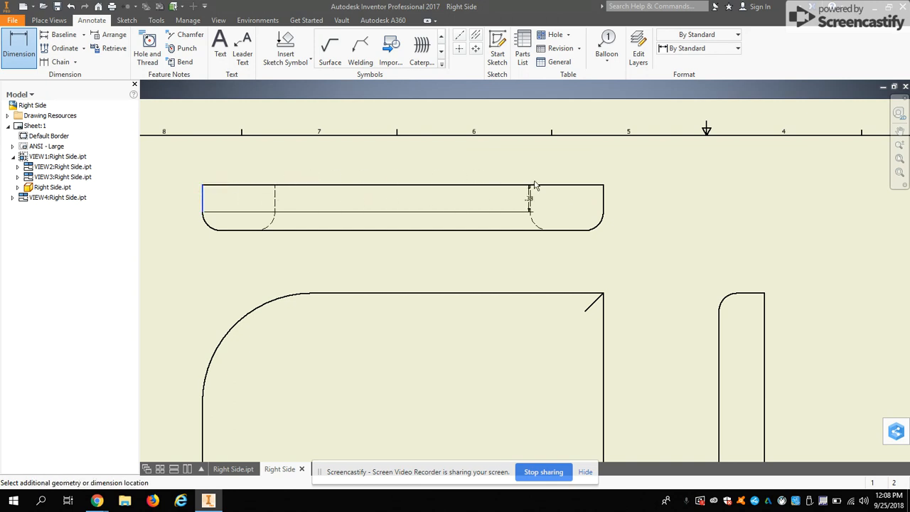
click(604, 209)
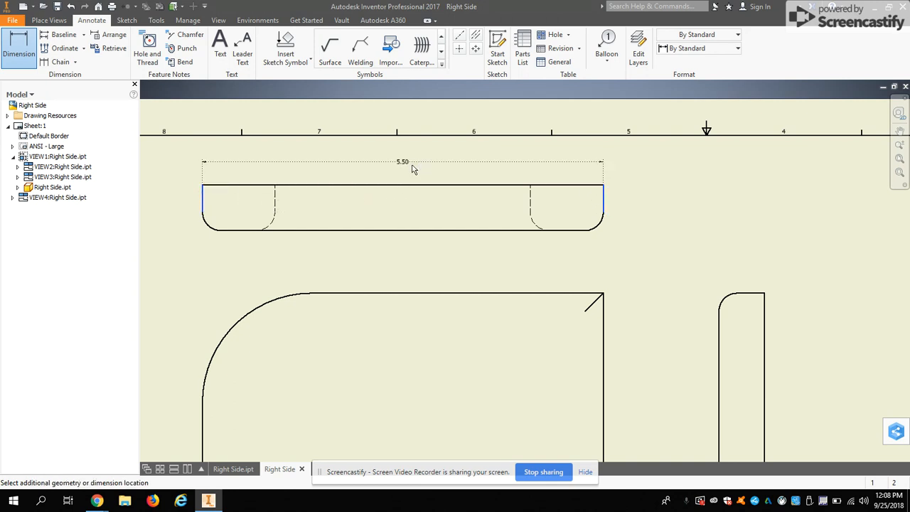
click(413, 169)
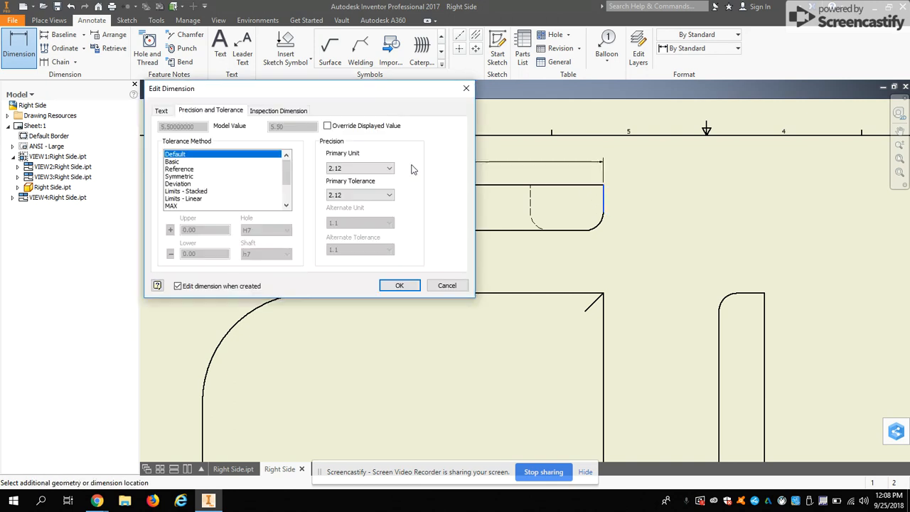
click(398, 285)
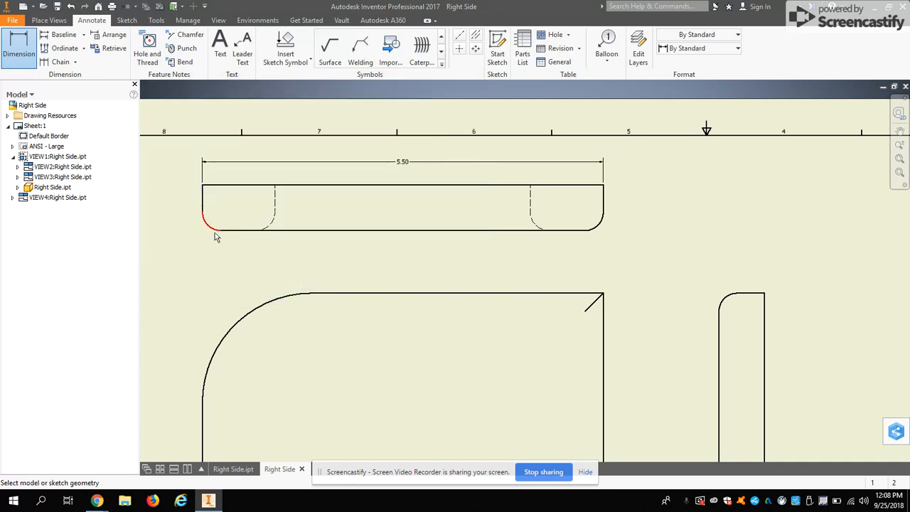
Add a radius dimension to the top view's lower-left rounded corner, placed outside the outline with default settings
scroll(215, 231, up, 5)
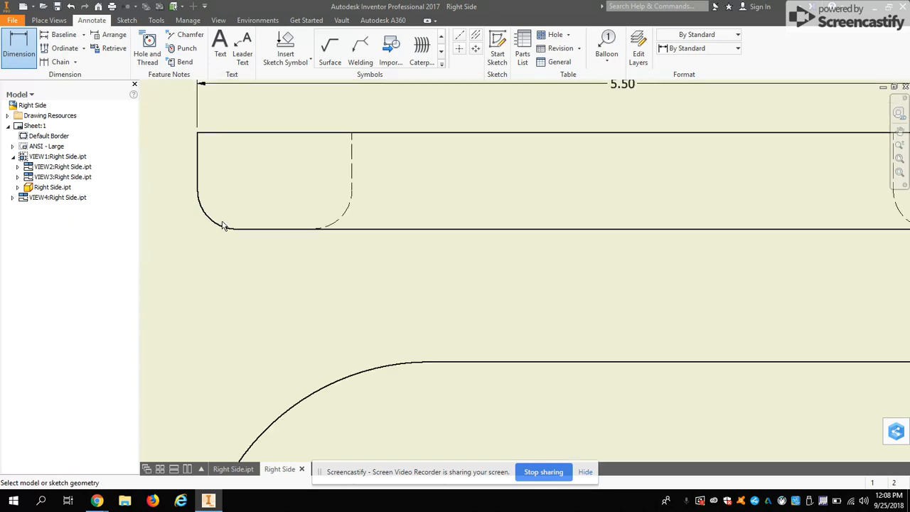
scroll(222, 226, down, 3)
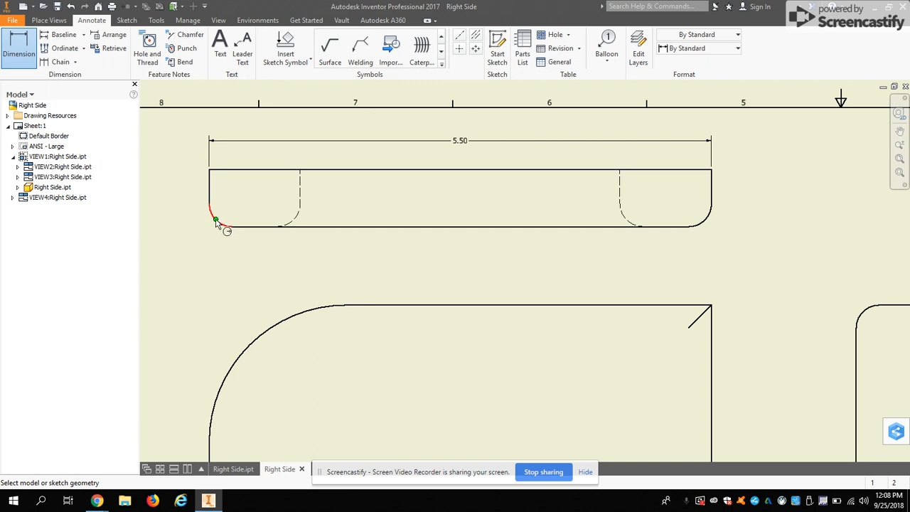
click(215, 220)
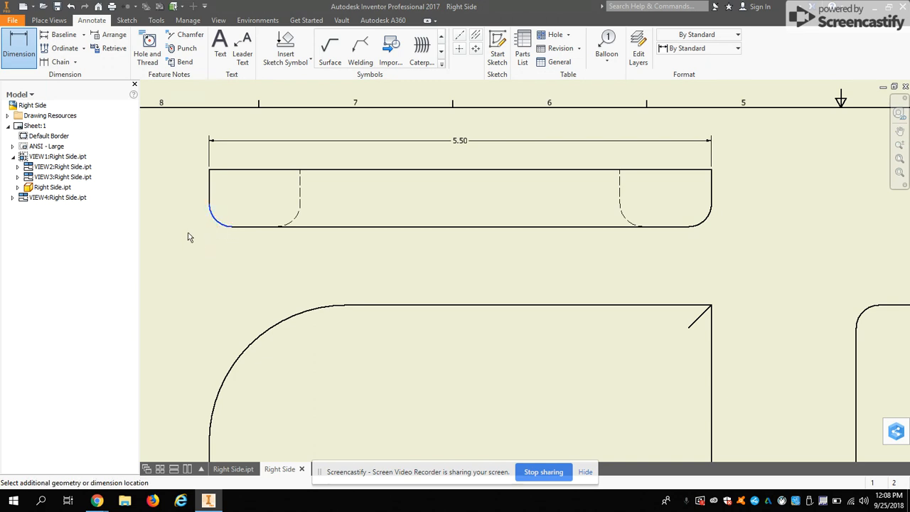
click(24, 54)
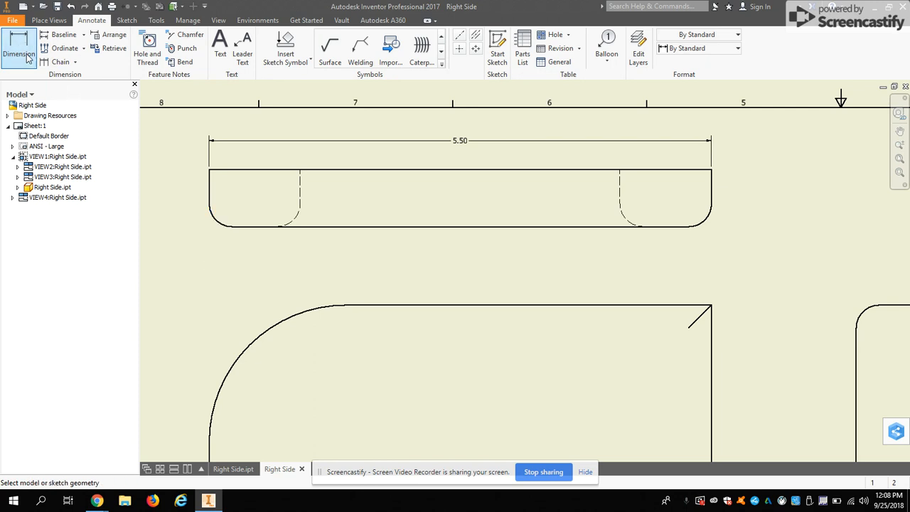
click(216, 221)
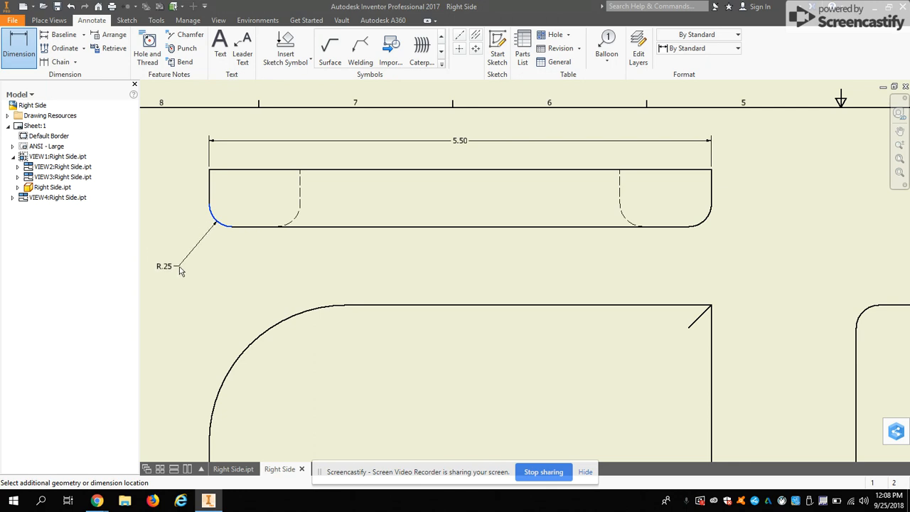
click(177, 259)
click(391, 284)
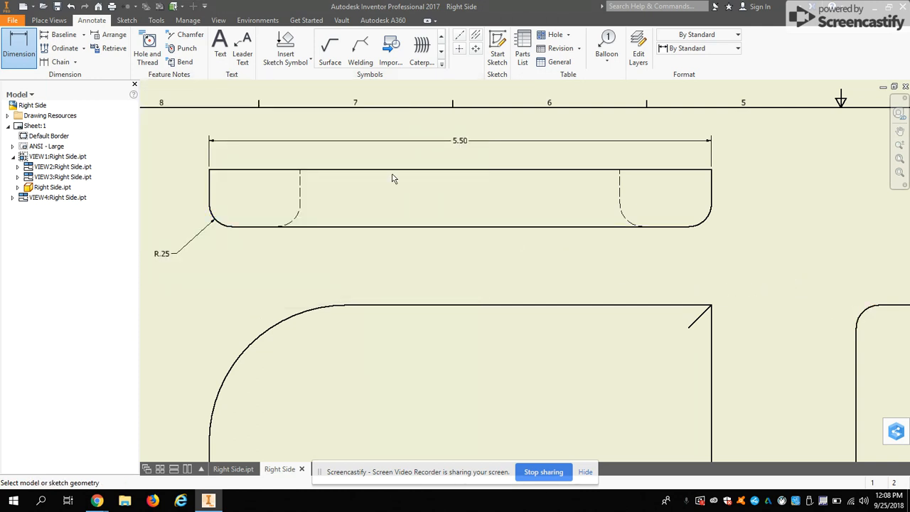
Add a radius dimension to the front view's large upper-left corner arc, placed outside the outline with default settings
scroll(464, 271, down, 3)
scroll(469, 361, up, 5)
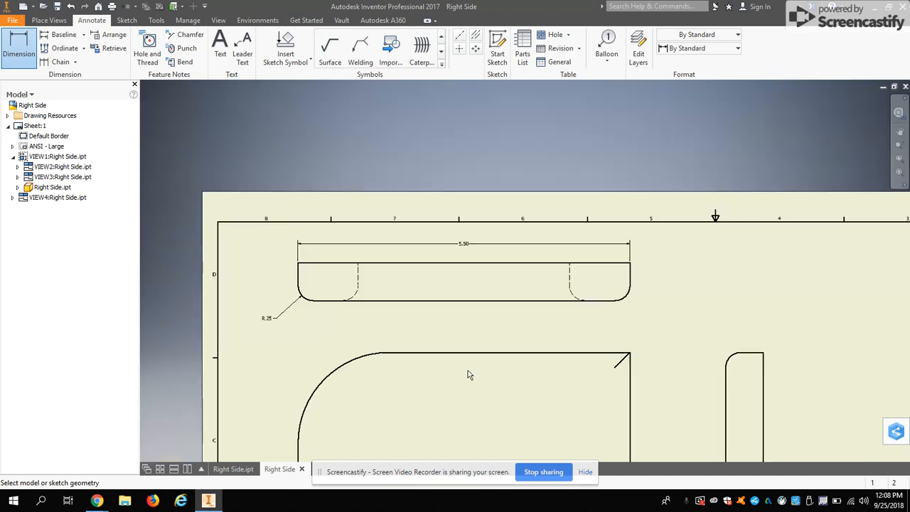
mouse_move(461, 392)
middle_down()
mouse_move(532, 281)
mouse_move(500, 290)
middle_up()
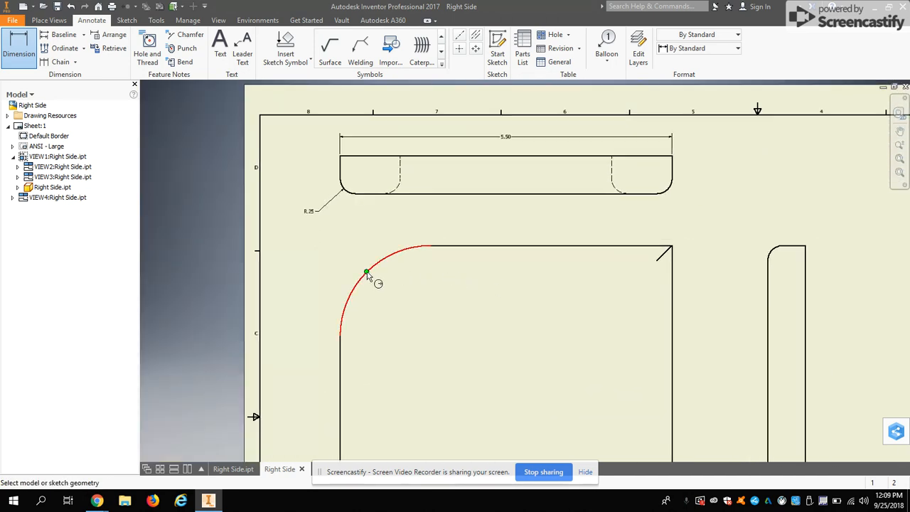
click(356, 287)
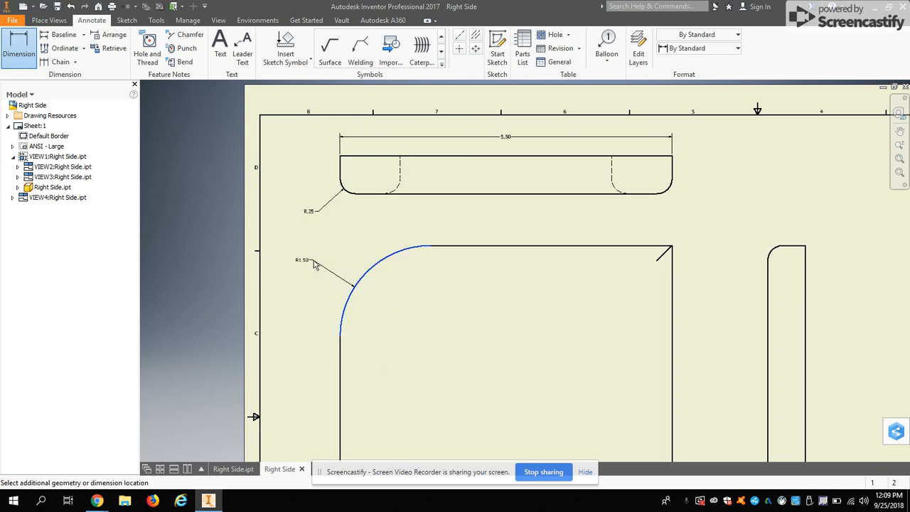
click(313, 264)
click(404, 283)
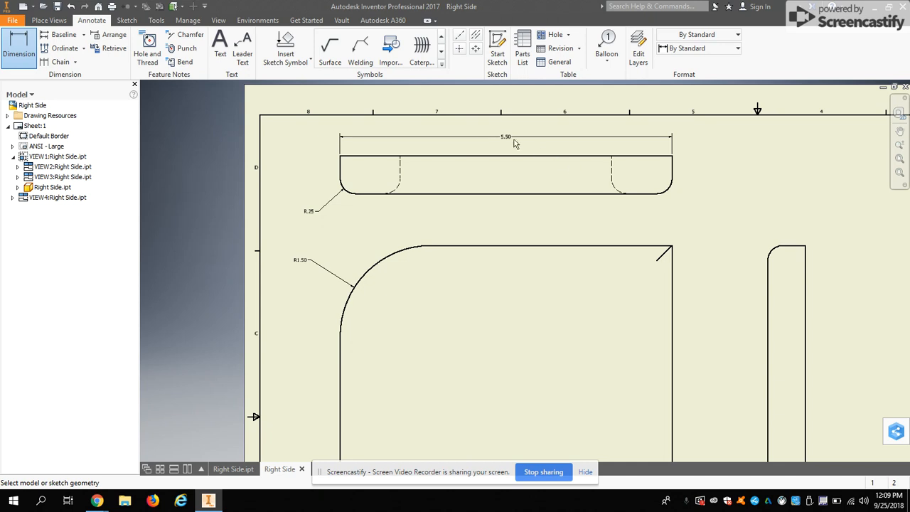
Dimension the side view's overall height between its upper and lower edges, placed to the right of the view
scroll(629, 366, down, 3)
scroll(656, 394, up, 3)
middle_drag(643, 364, 574, 163)
scroll(611, 282, up, 3)
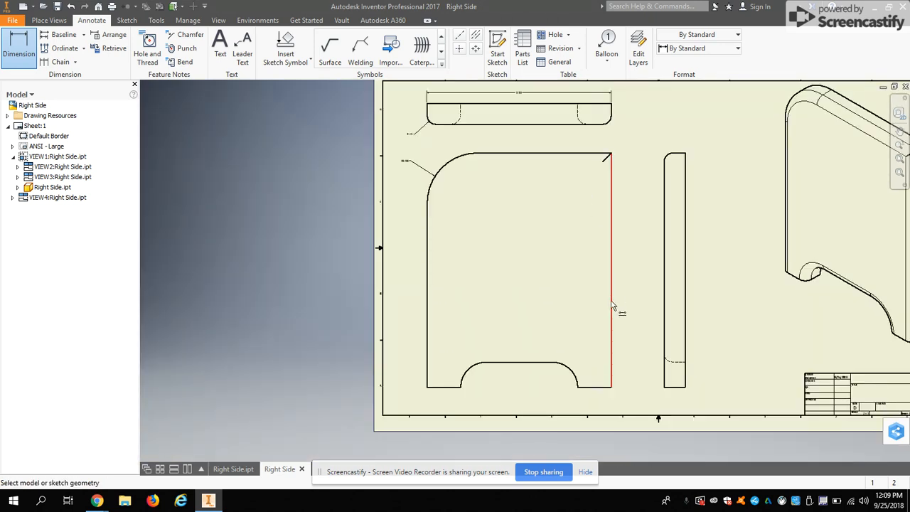
click(678, 153)
click(678, 387)
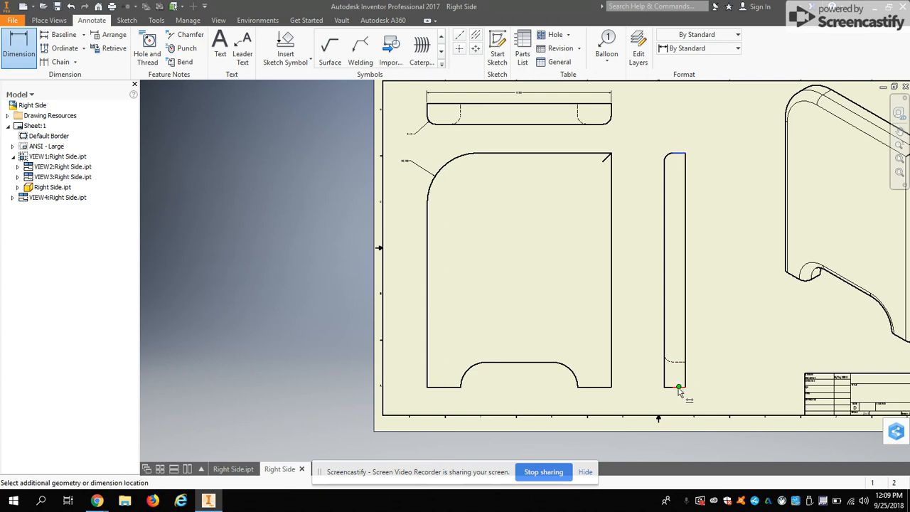
click(700, 340)
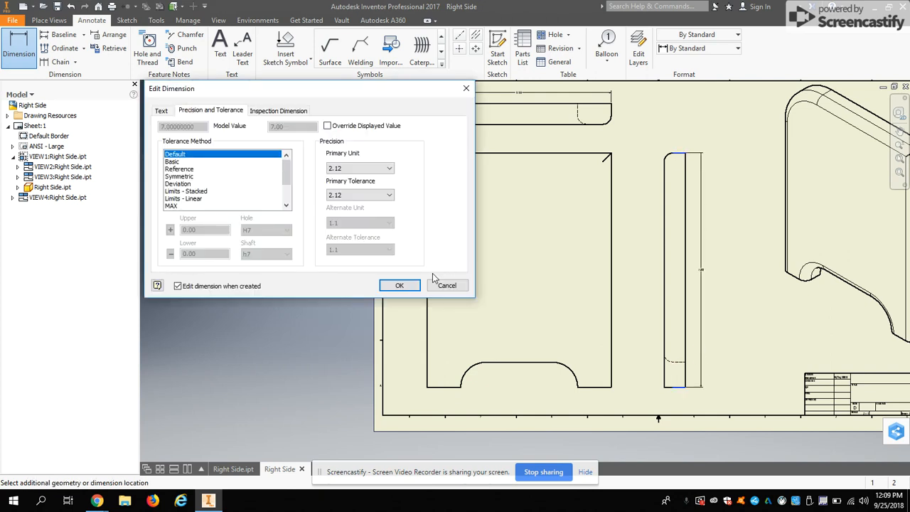
click(402, 284)
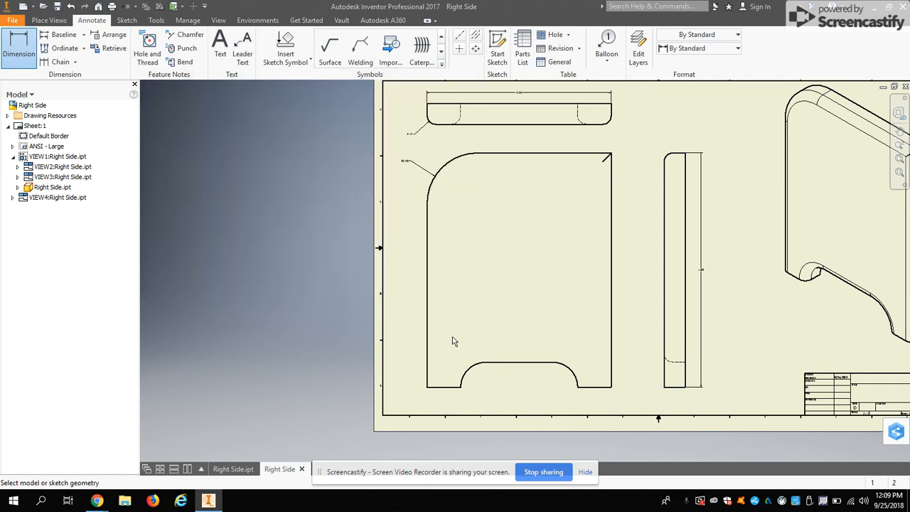
Dimension the width of the left foot at the front view's base, from the outer edge to the cutout, placed below it
scroll(477, 386, up, 3)
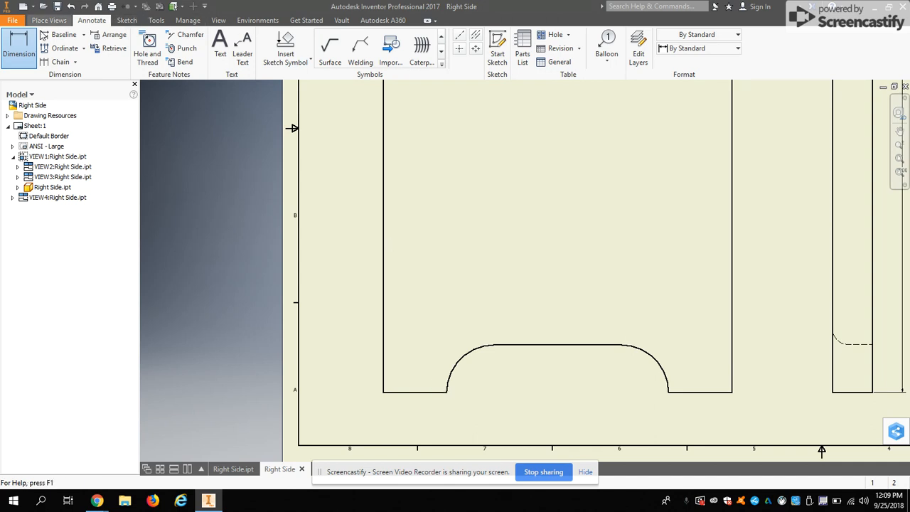
click(384, 390)
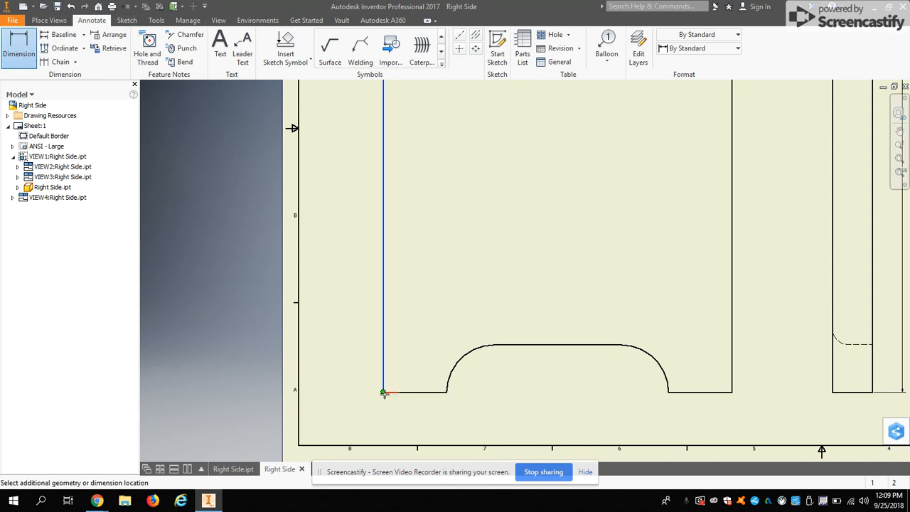
click(445, 390)
click(423, 409)
click(400, 285)
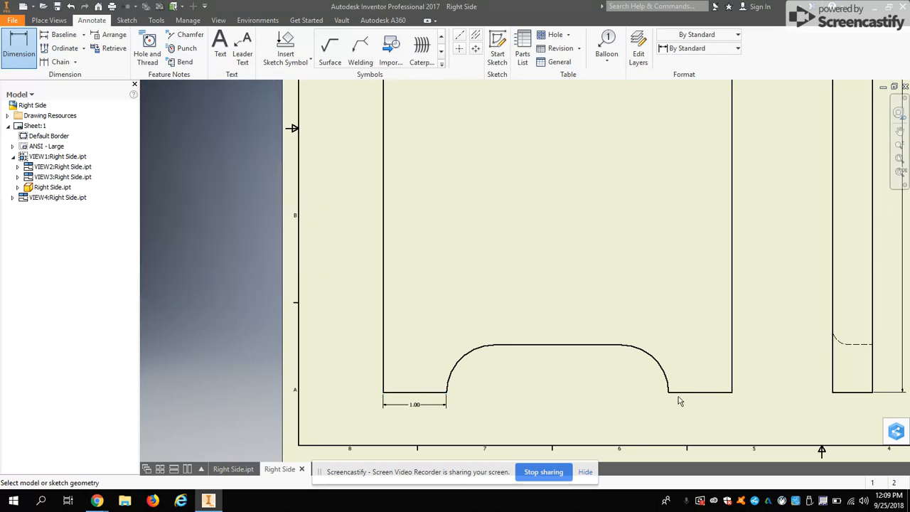
Dimension the width of the right foot at the front view's base, from the cutout to the outer edge, placed below it
click(669, 395)
click(732, 399)
click(716, 411)
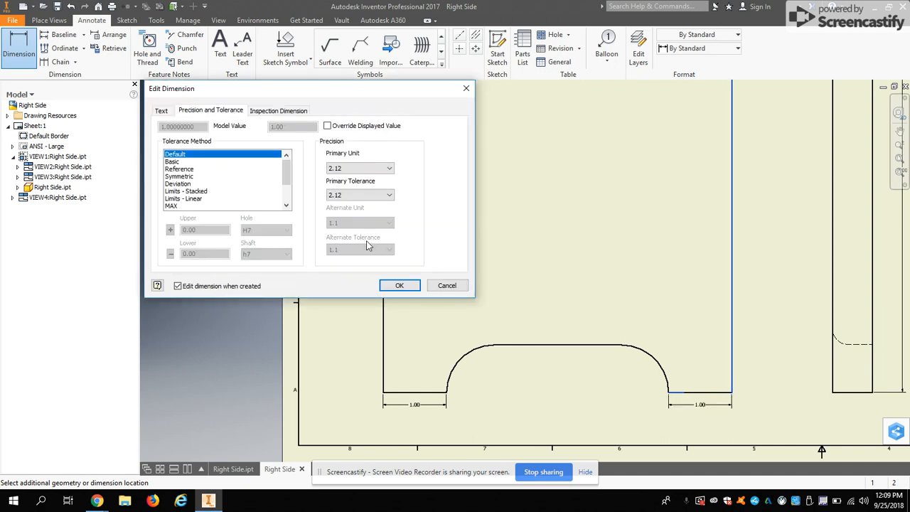
click(400, 285)
Dimension the horizontal distance from the front view's left edge to the center of the cutout's left arc, placed below the foot dimension
click(385, 393)
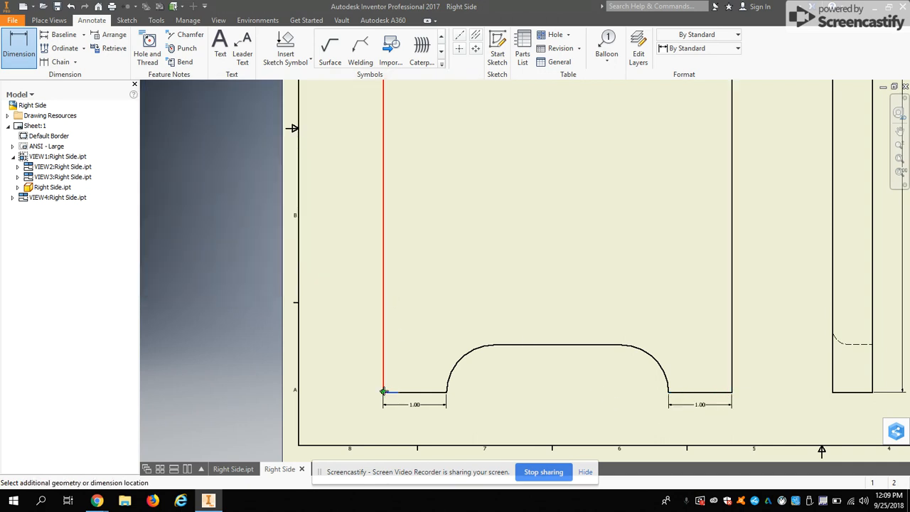
click(493, 392)
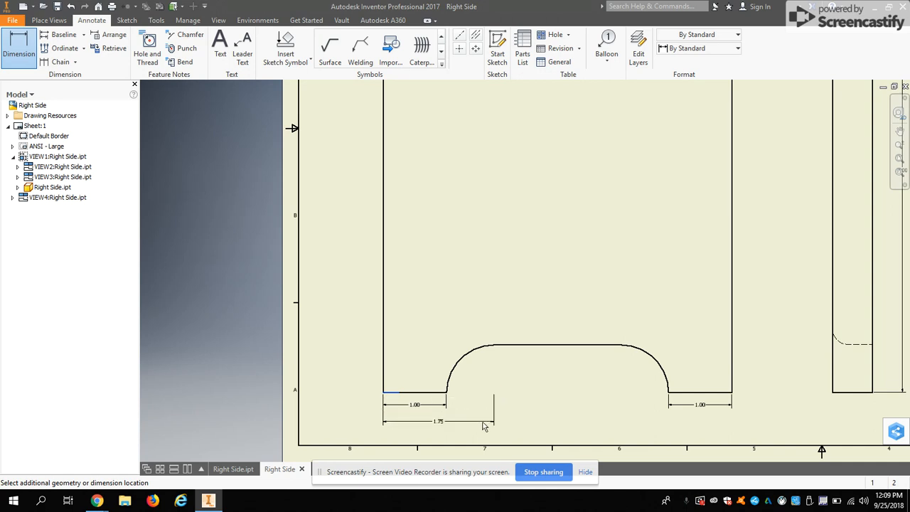
click(483, 425)
click(401, 285)
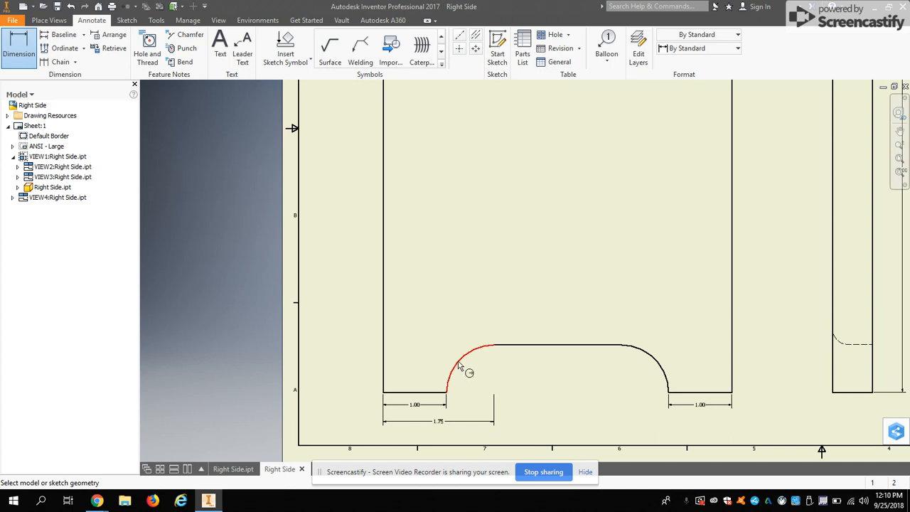
Add a radius dimension to the right arc of the front view's base cutout, placed inside the cutout with default settings
click(639, 353)
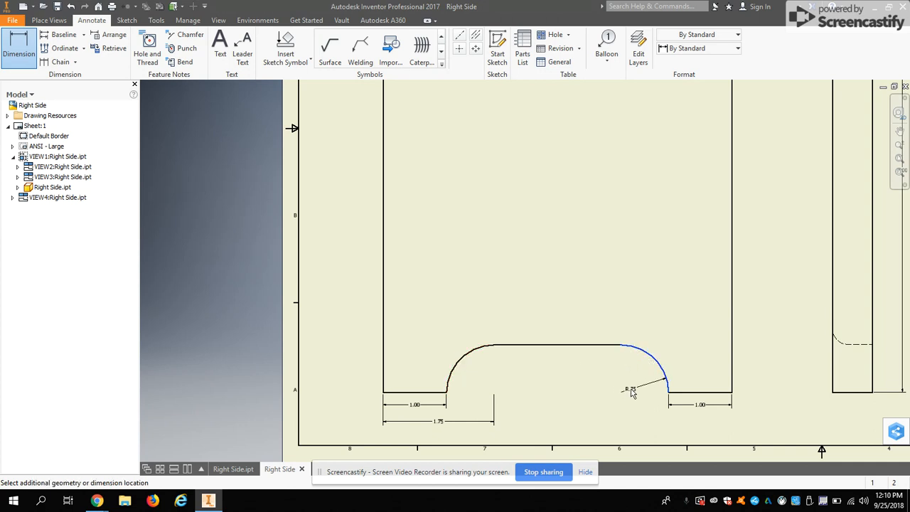
click(632, 385)
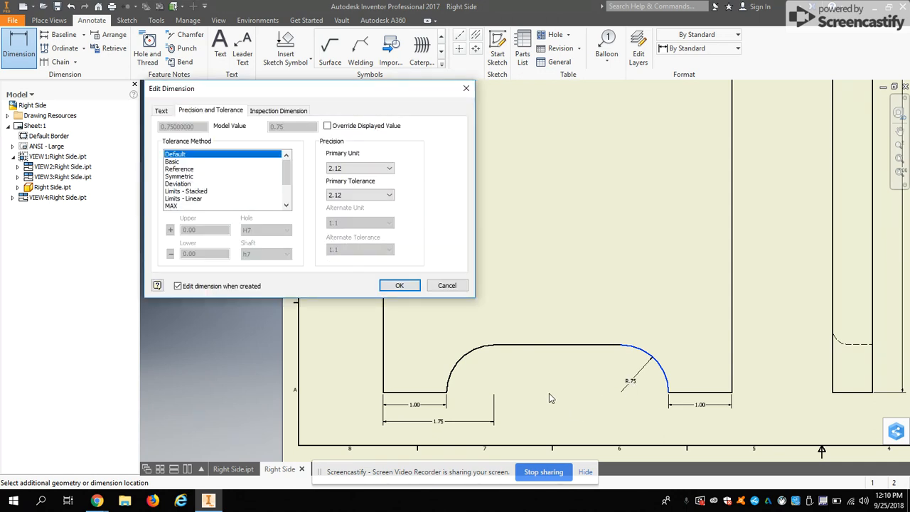
click(404, 285)
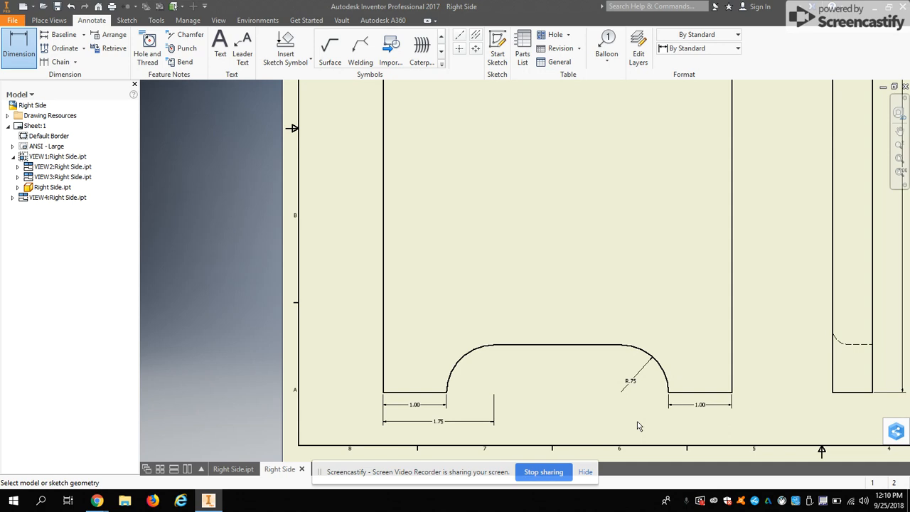
Dimension the side view's thickness between its two vertical edges, placed below the view
scroll(601, 263, down, 5)
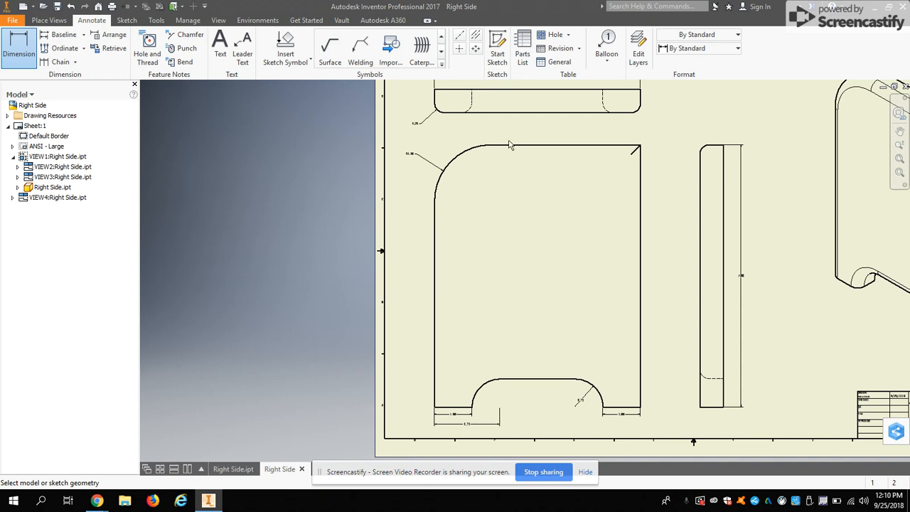
scroll(626, 327, down, 5)
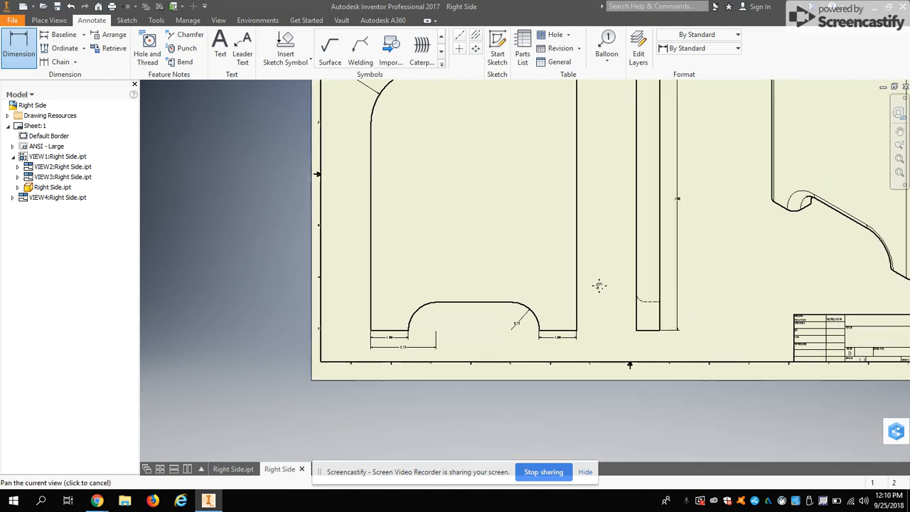
scroll(589, 314, up, 4)
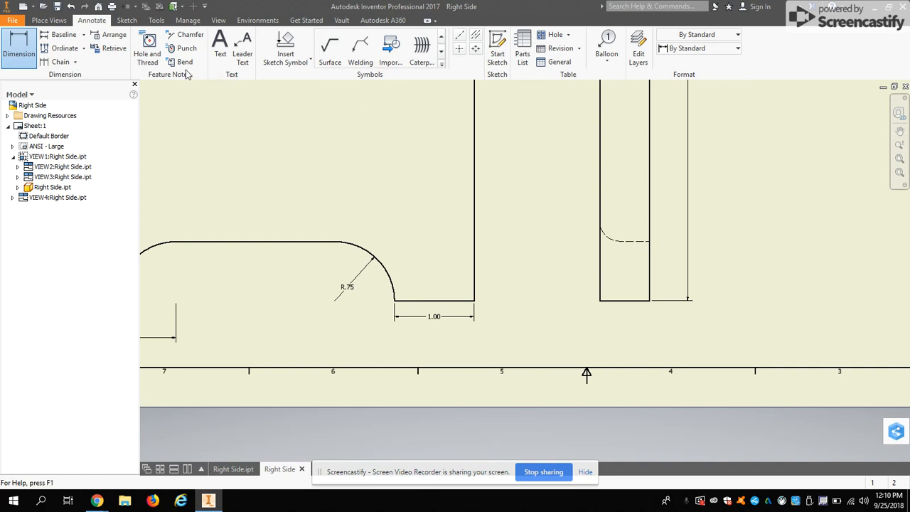
click(600, 270)
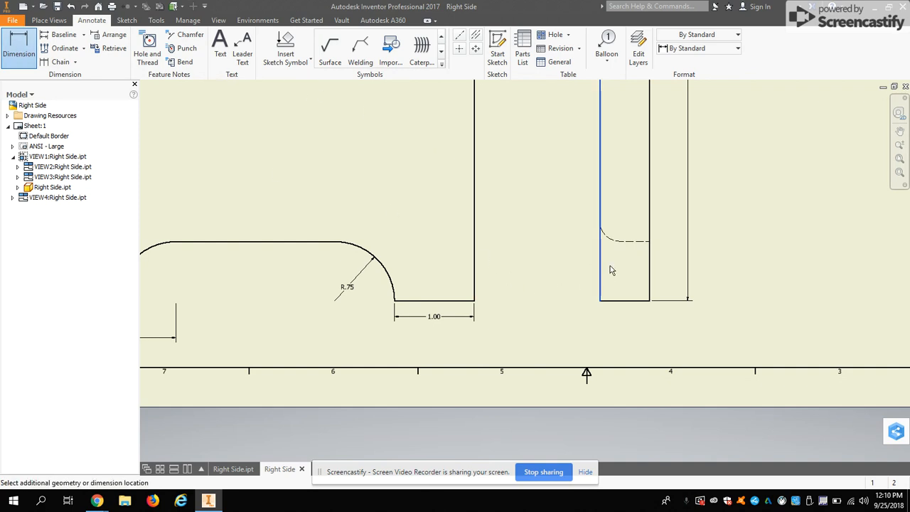
click(649, 274)
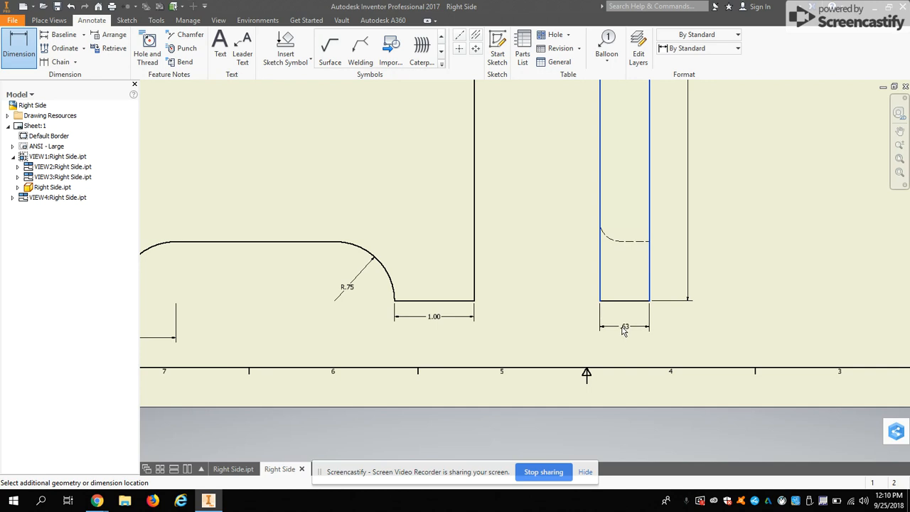
click(625, 329)
click(402, 285)
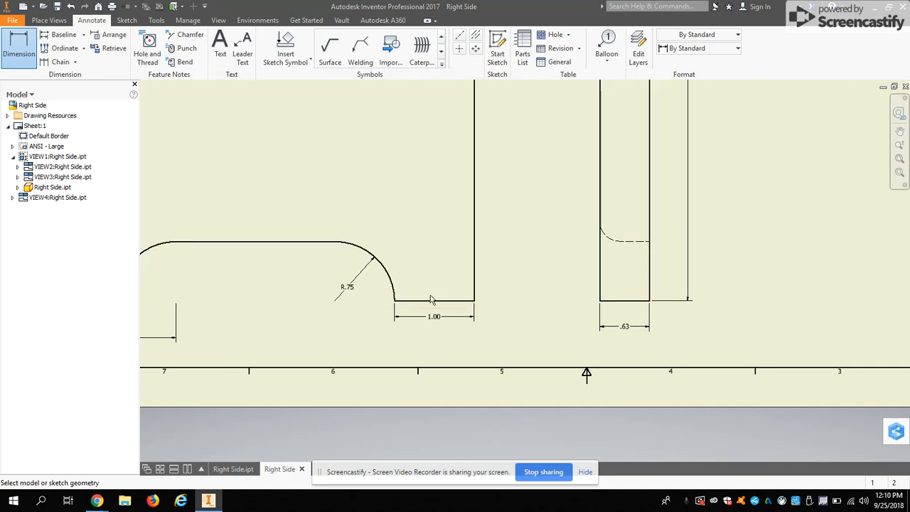
Set the primary unit precision of the side view's thickness dimension to three decimal places (3.123)
double_click(626, 329)
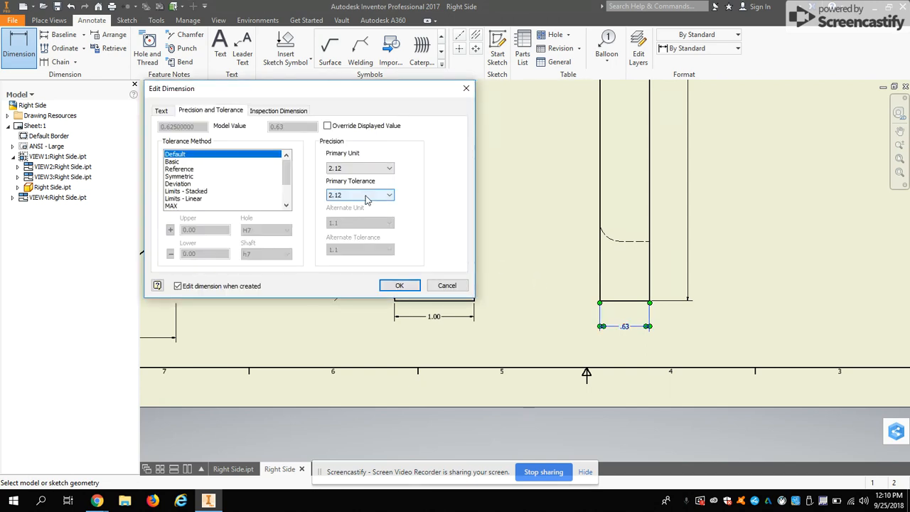
click(389, 170)
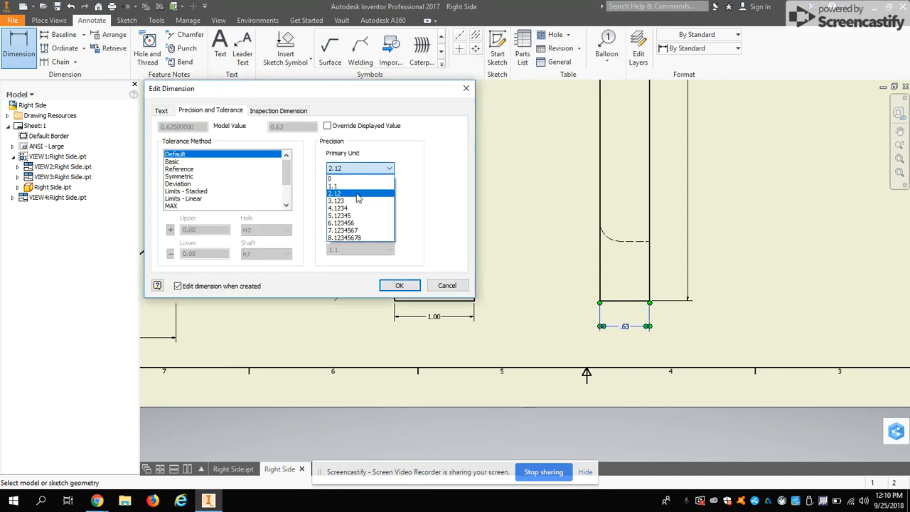
click(358, 201)
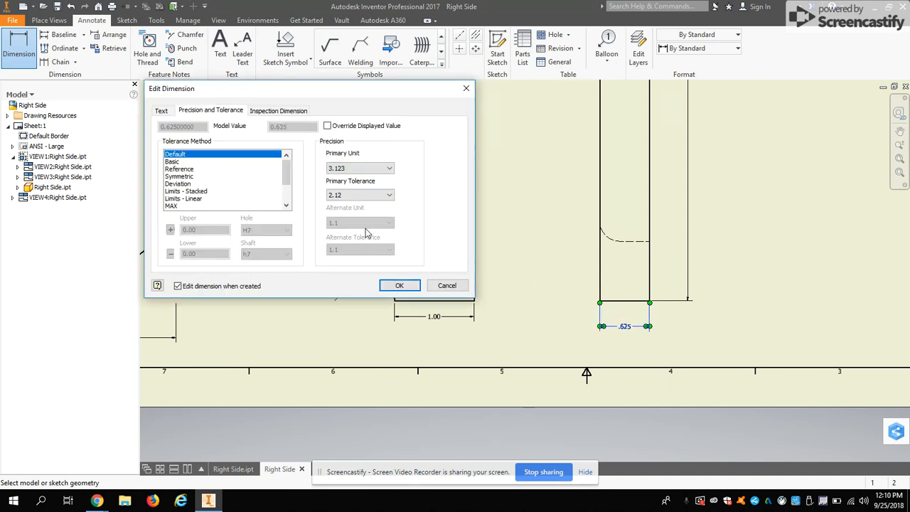
click(360, 169)
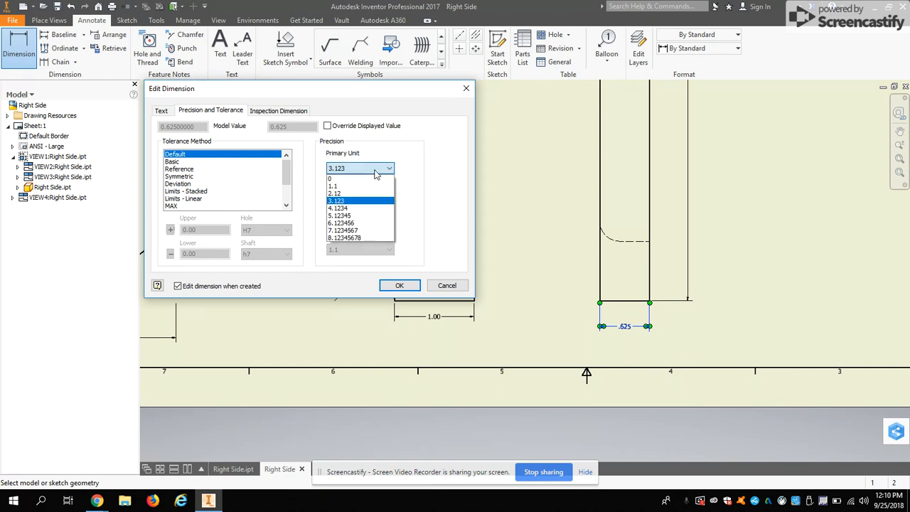
click(350, 201)
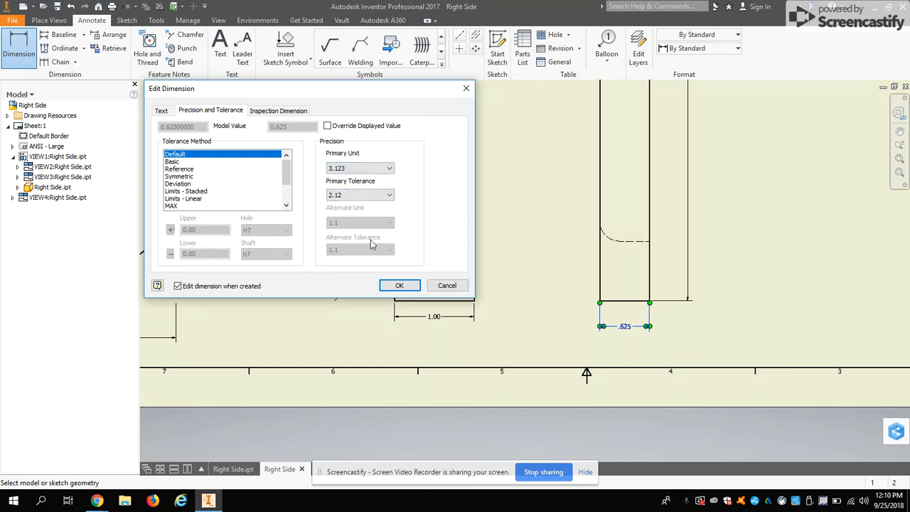
click(400, 285)
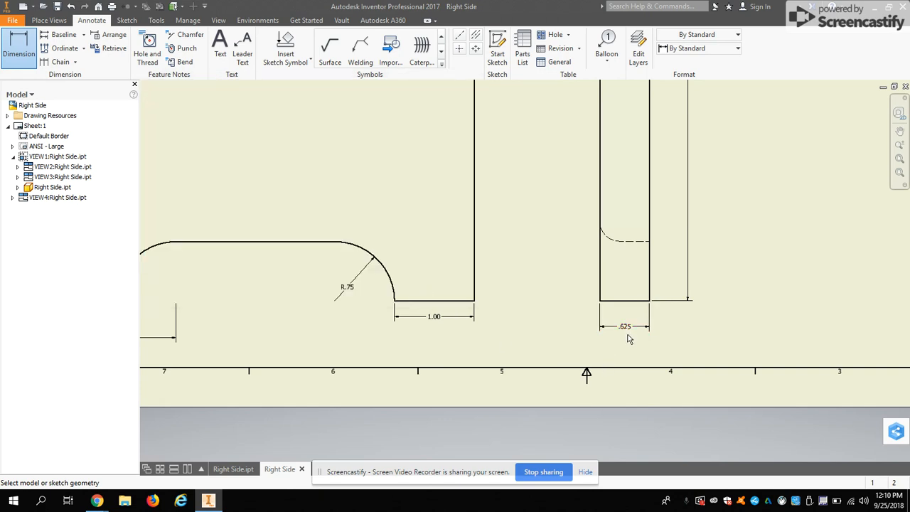
Add a text note with the drafter's surname in capitals followed by 1 in the blank title block cell above TITLE
scroll(628, 339, down, 4)
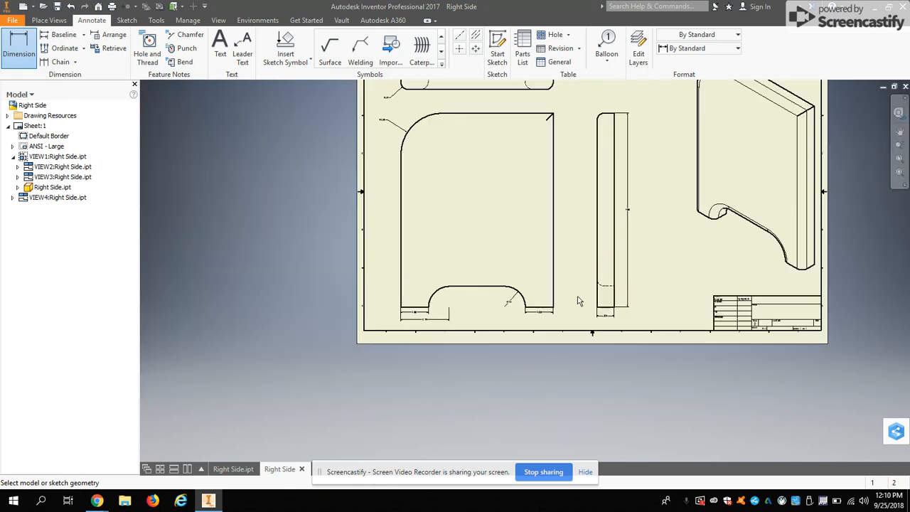
middle_drag(579, 225, 567, 341)
middle_drag(639, 344, 612, 328)
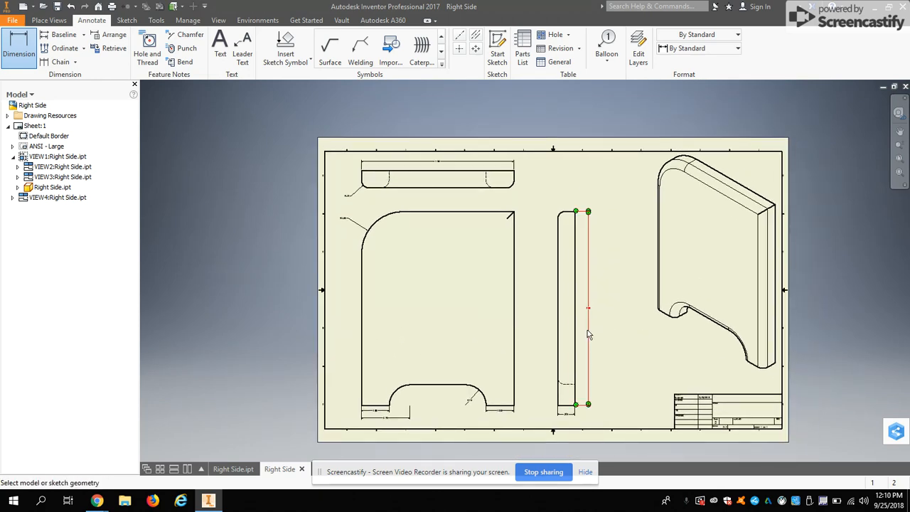
scroll(618, 307, down, 8)
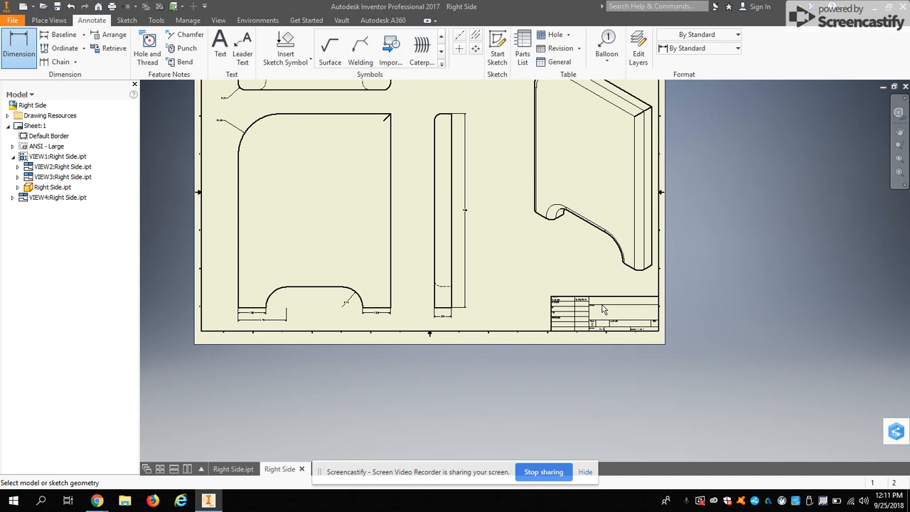
click(221, 49)
click(548, 285)
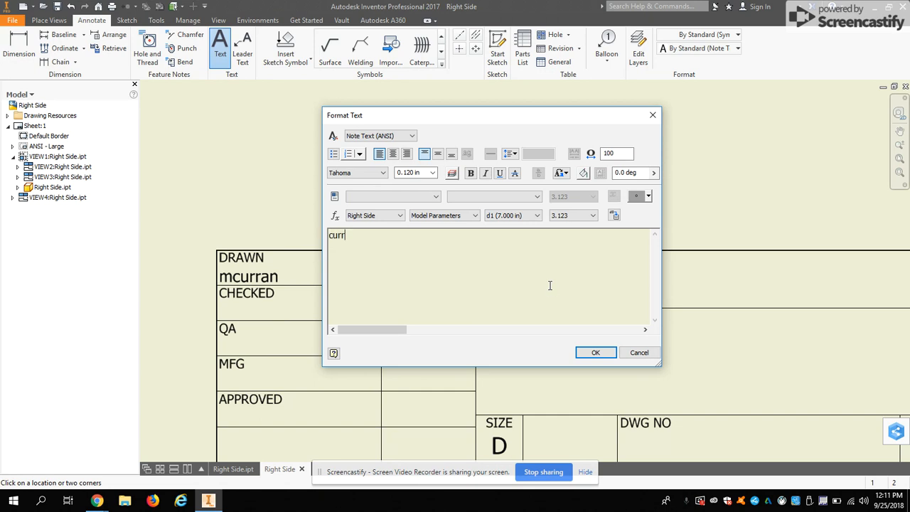
key(BackSpace)
key(BackSpace)
key(BackSpace)
key(BackSpace)
key(BackSpace)
key(F1)
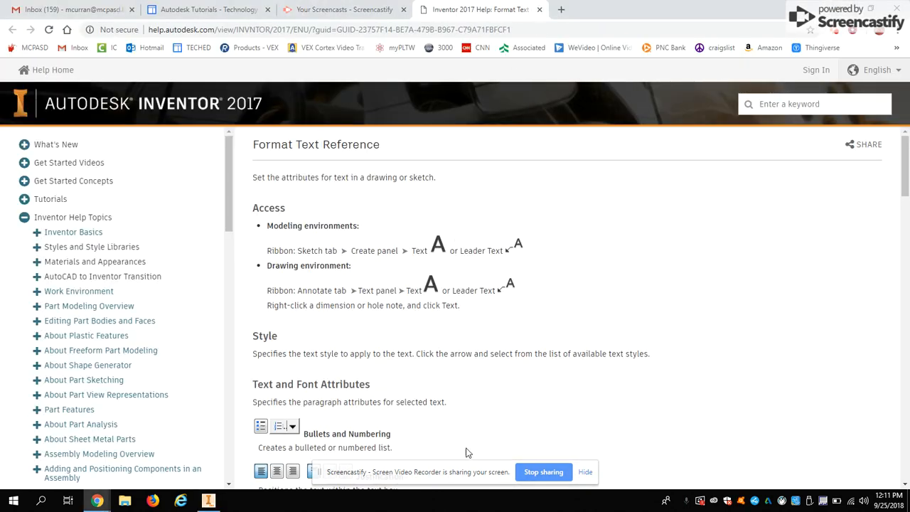
click(208, 501)
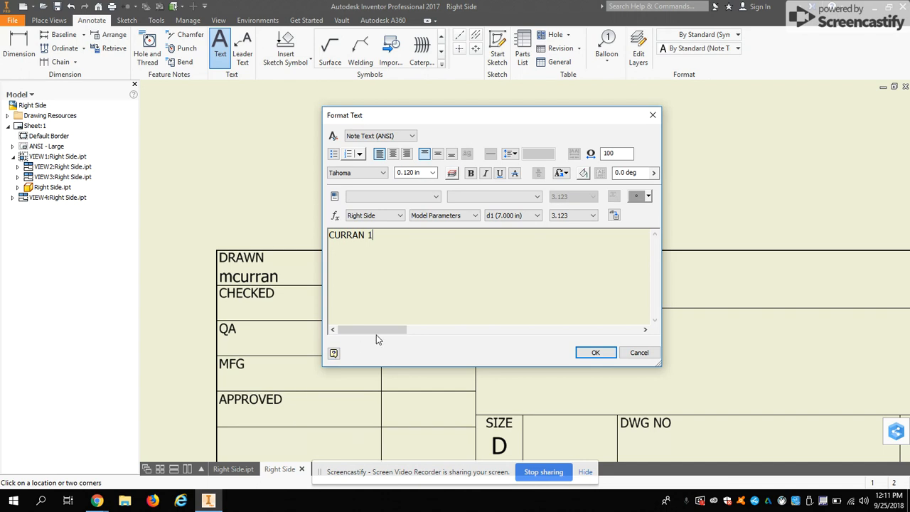
click(593, 353)
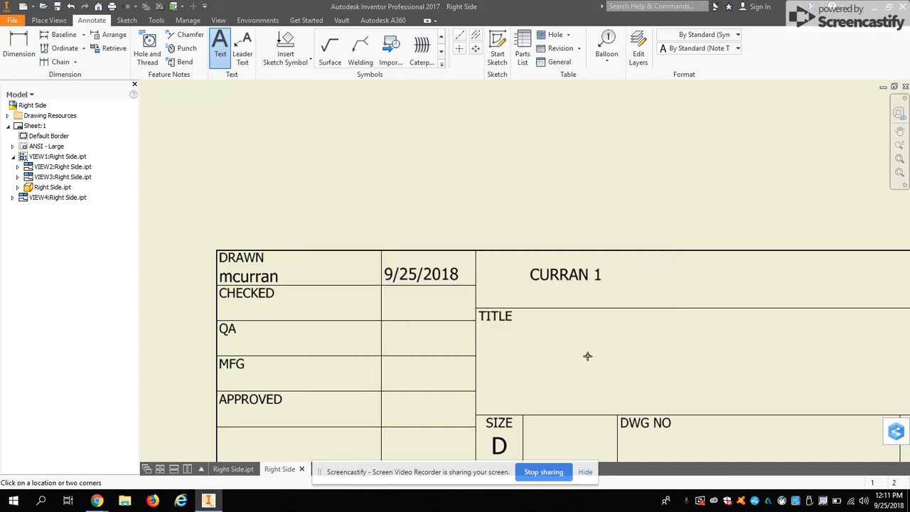
Add the text note SIDE VIEW in the TITLE cell of the title block
click(532, 334)
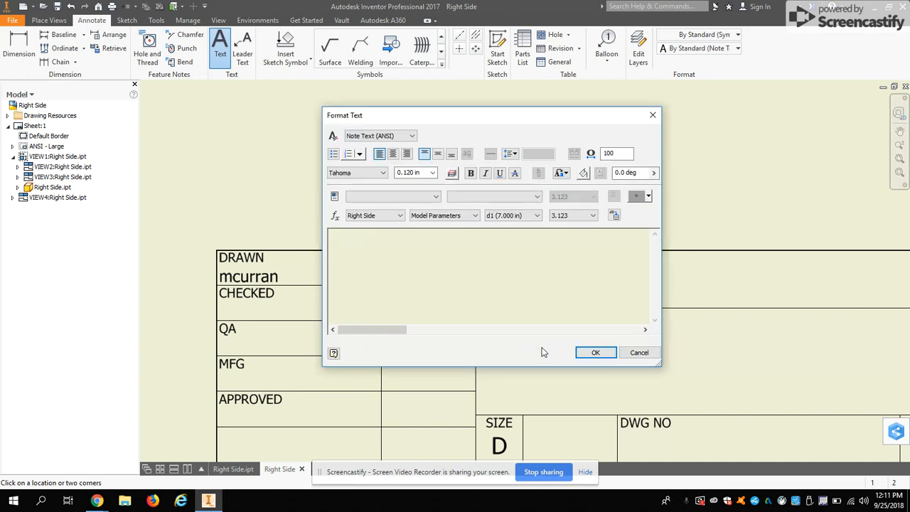
text(SDOIE)
click(593, 353)
Save the drawing as Right Side.dwg in the Remote Control Holder Parts folder
scroll(611, 353, down, 2)
scroll(611, 353, down, 4)
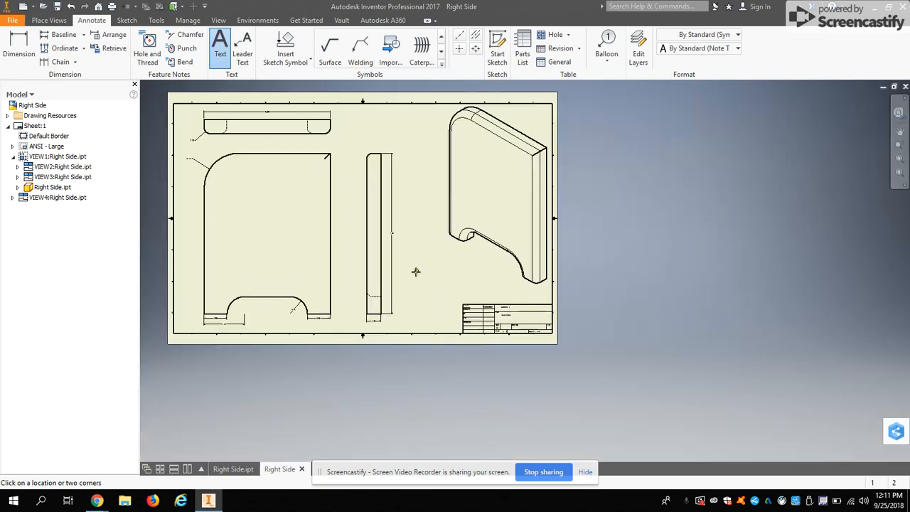
scroll(417, 270, down, 1)
middle_drag(417, 270, 510, 335)
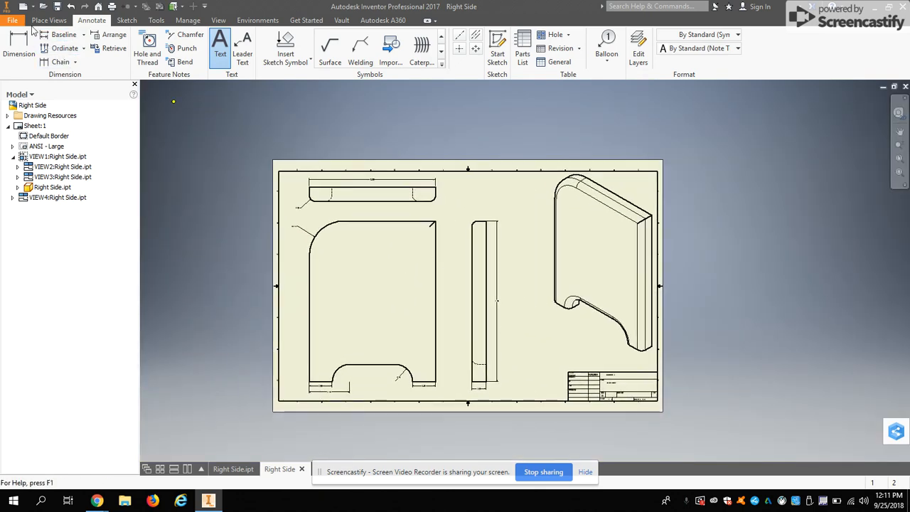
click(13, 19)
click(41, 140)
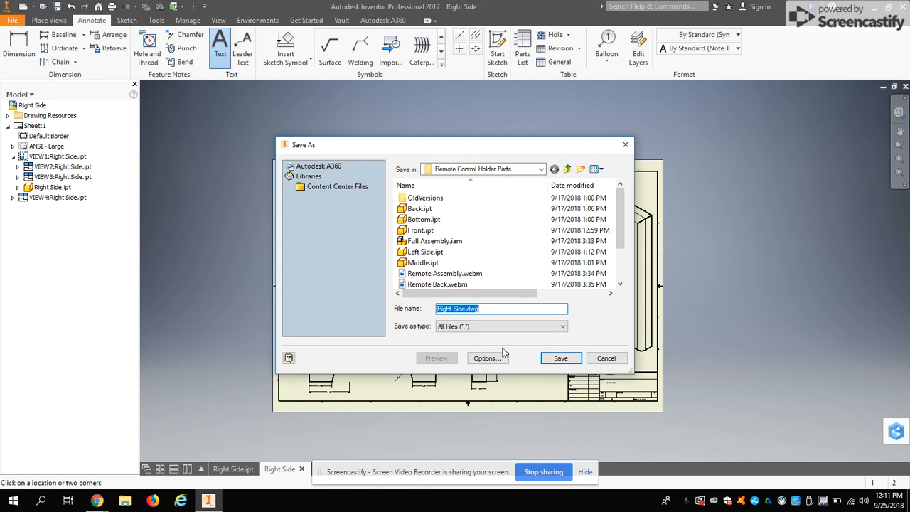
click(549, 361)
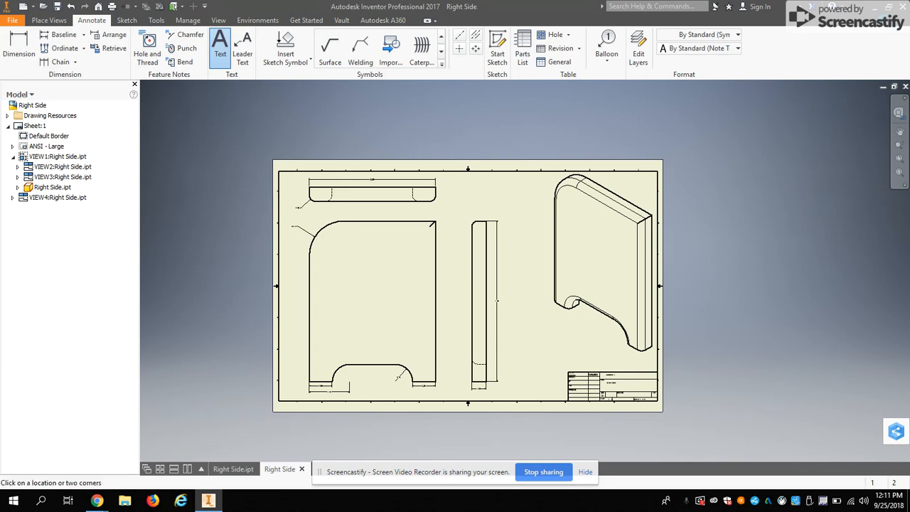
Check the desktop's Remote Control Holder Parts folder for the saved drawing file, close it and return to Inventor
click(873, 8)
click(873, 8)
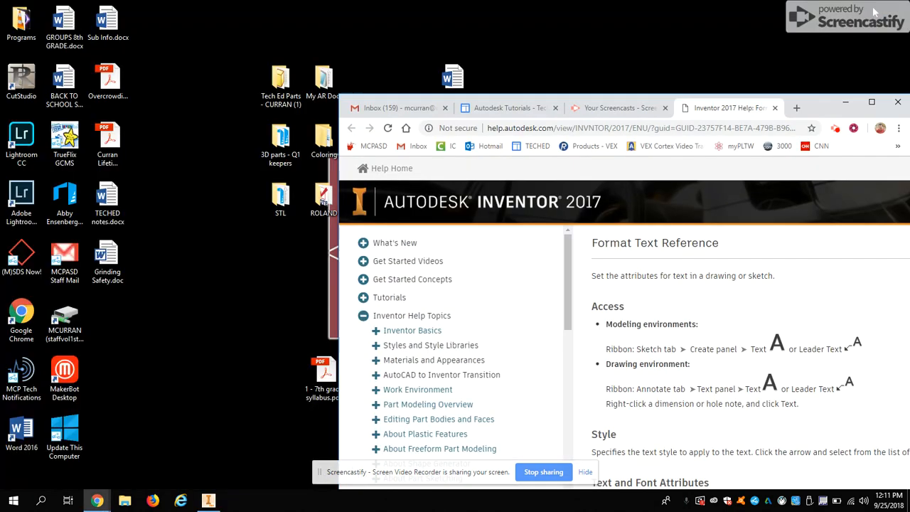
click(845, 102)
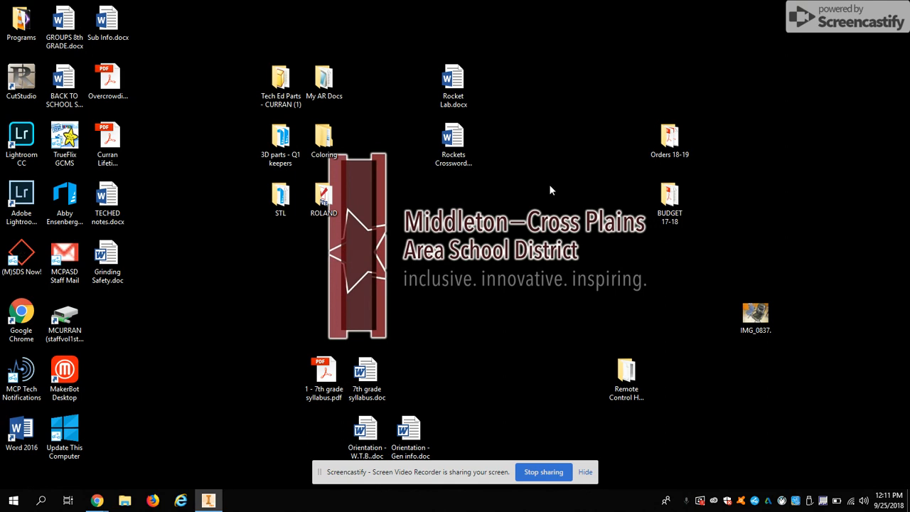
double_click(626, 373)
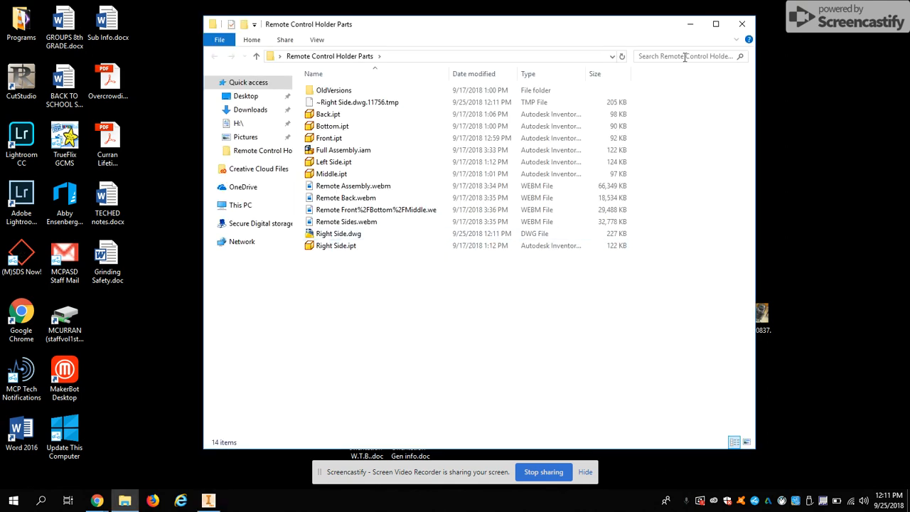
click(741, 24)
click(208, 501)
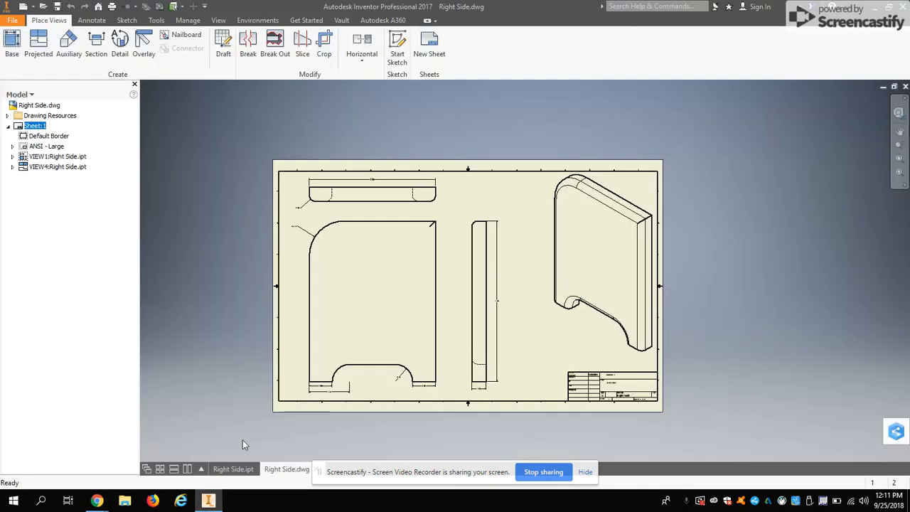
Preview the drawing's printout at Model 1:1 scale, and close the preview
scroll(419, 297, up, 5)
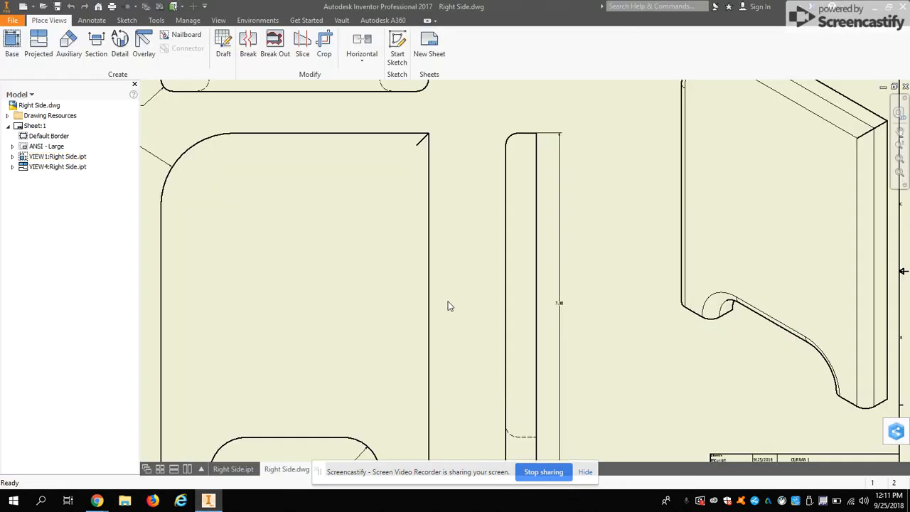
scroll(448, 305, down, 3)
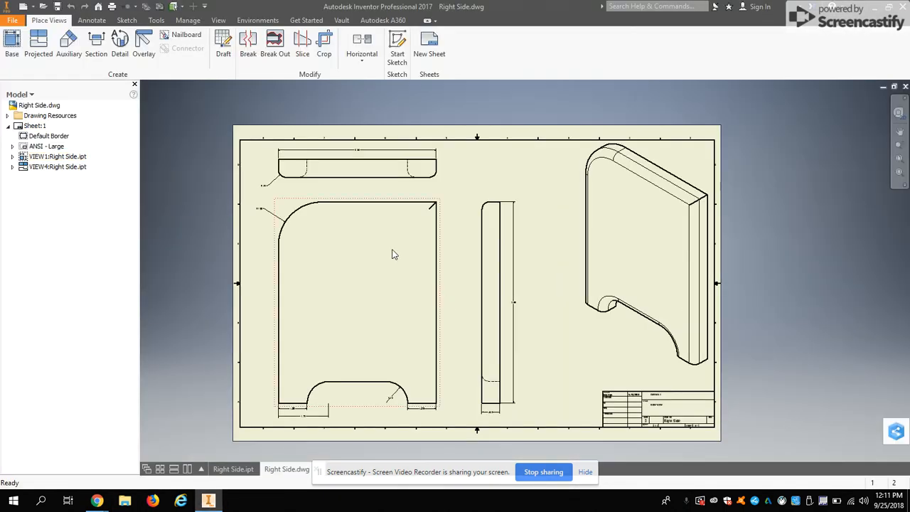
click(10, 22)
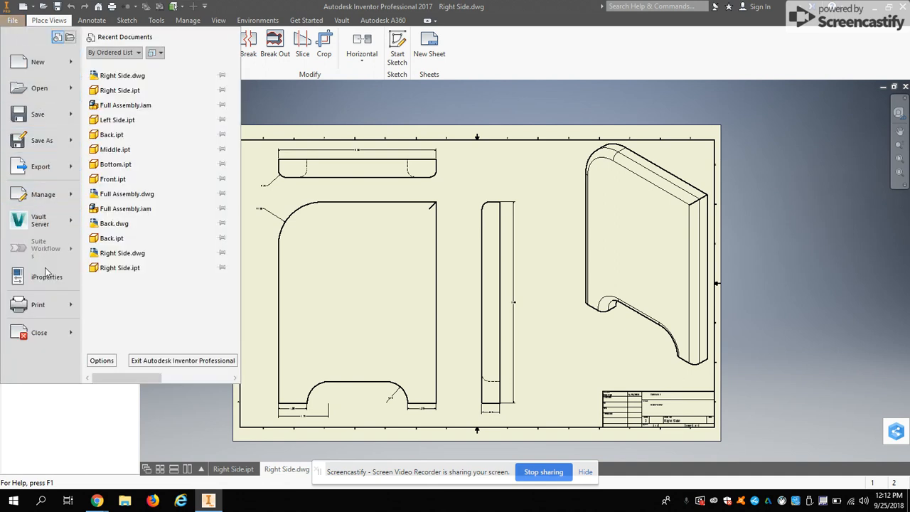
click(56, 311)
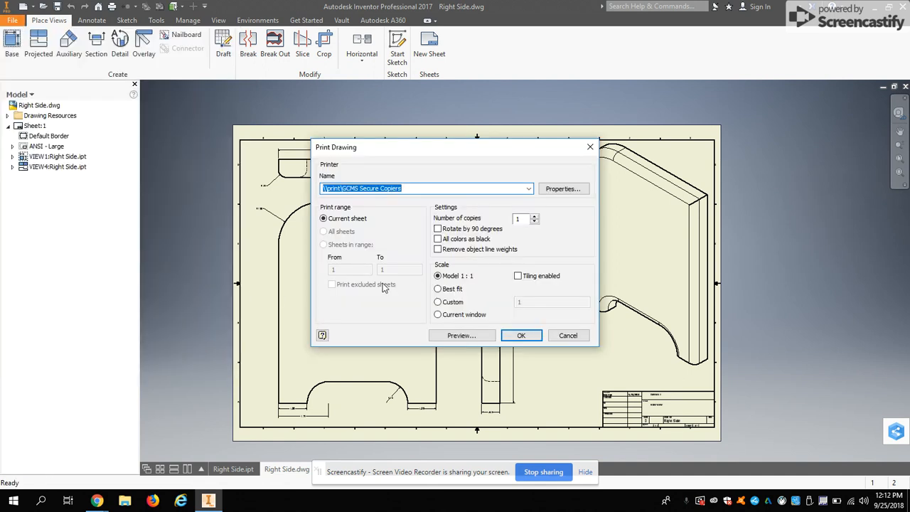
click(461, 335)
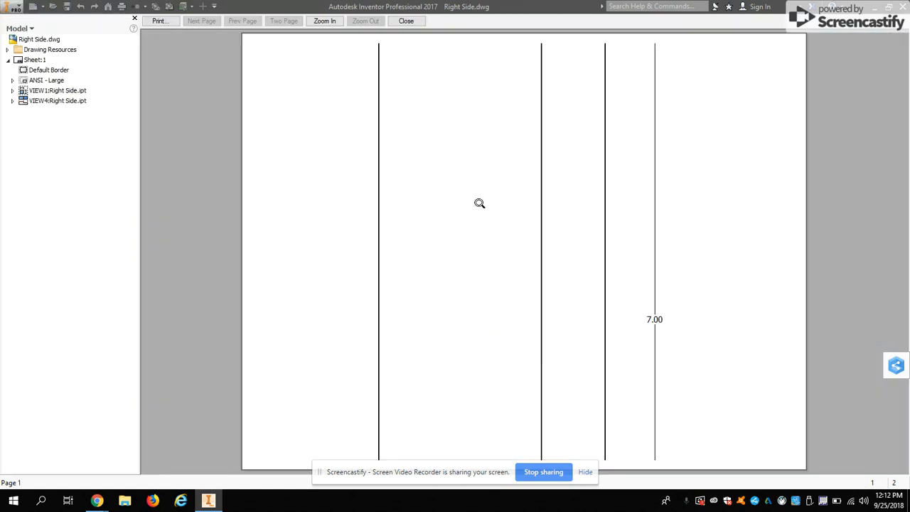
click(404, 22)
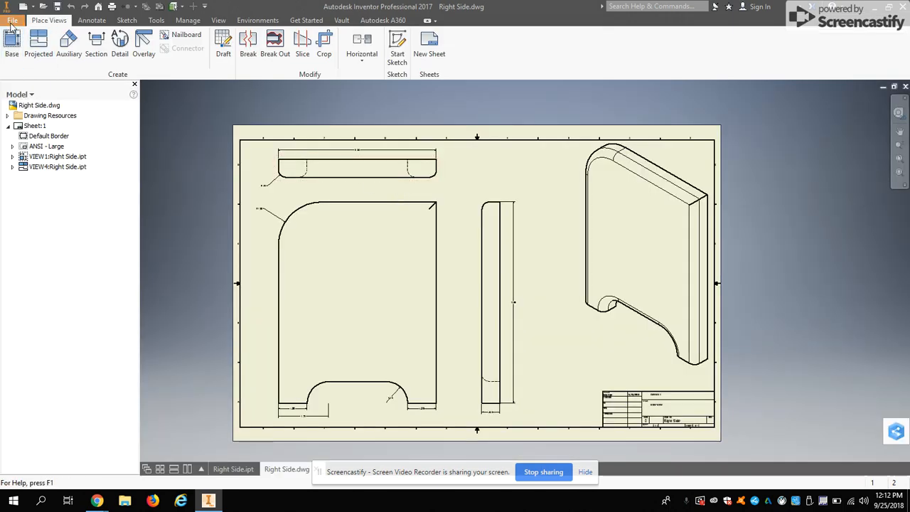
Set the drawing's print scale to Best fit and preview the printout
click(12, 20)
click(39, 304)
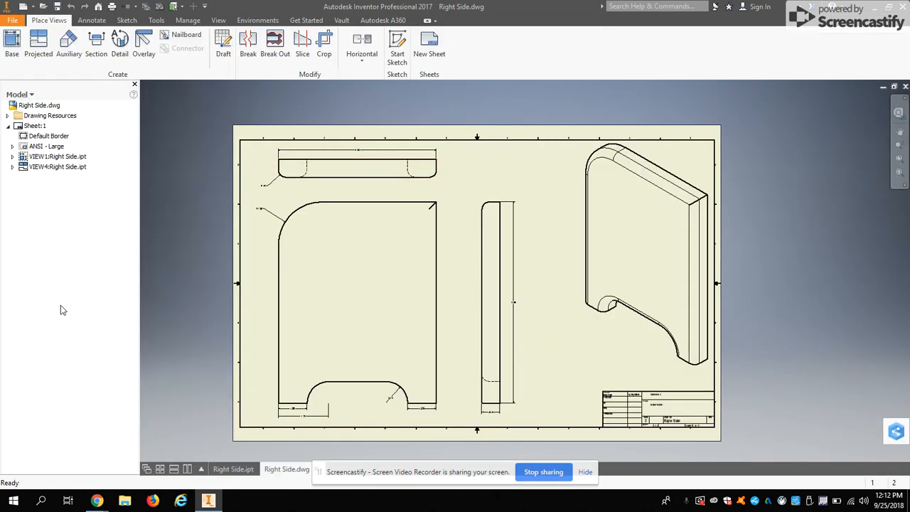
click(439, 290)
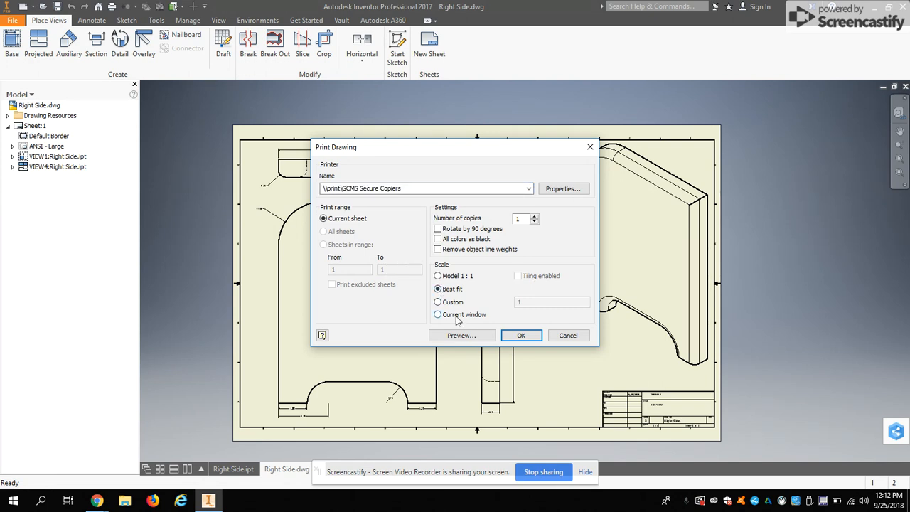
click(462, 336)
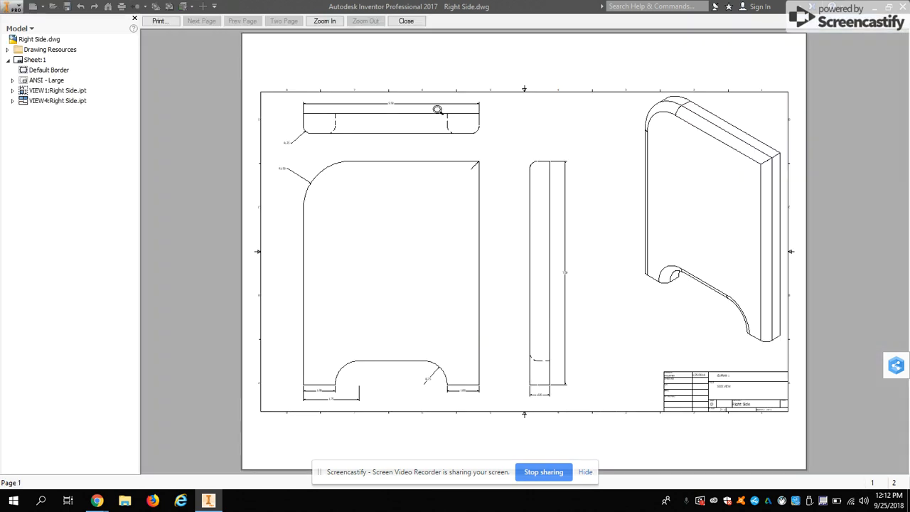
Print the current sheet at Best fit on the \\print\GCMS 176 C printer and save the drawing
click(166, 23)
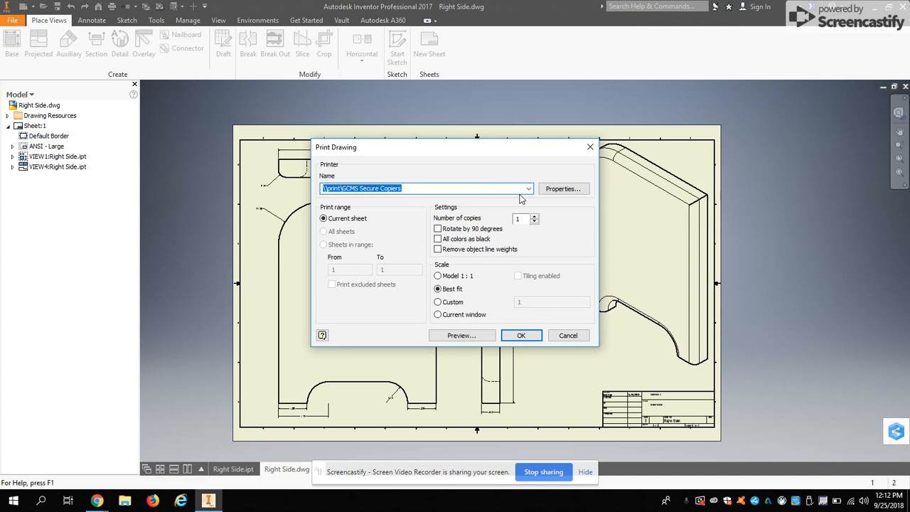
click(528, 190)
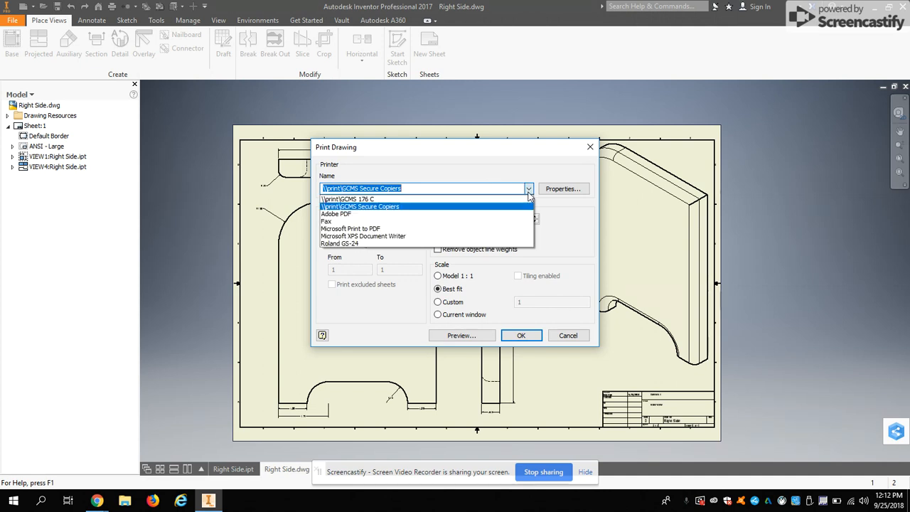
click(388, 200)
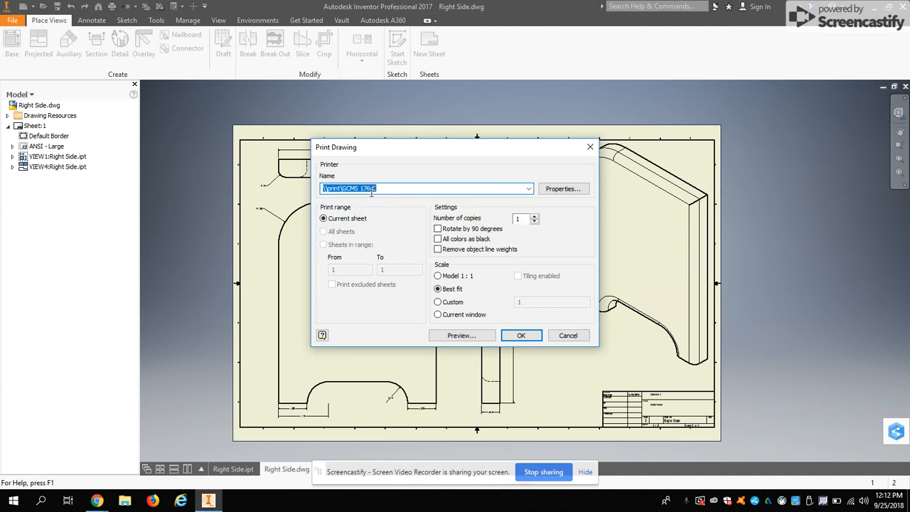
click(515, 335)
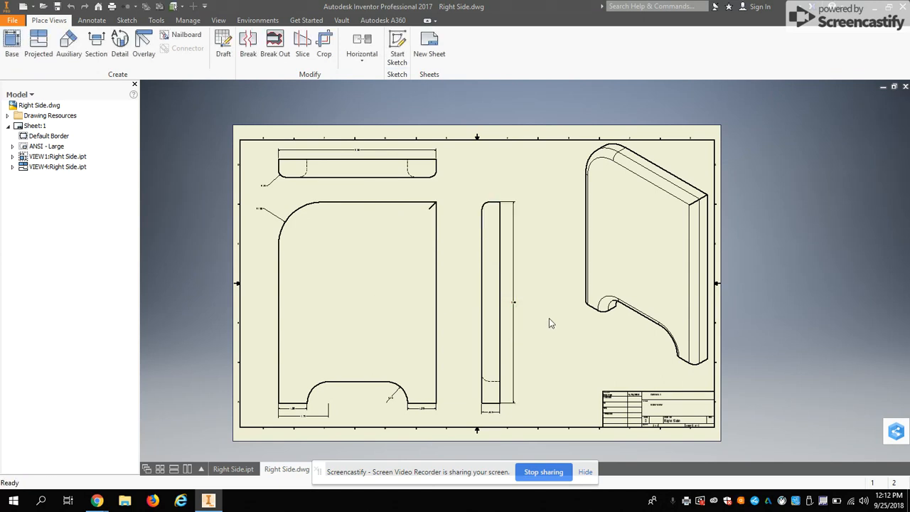
click(12, 20)
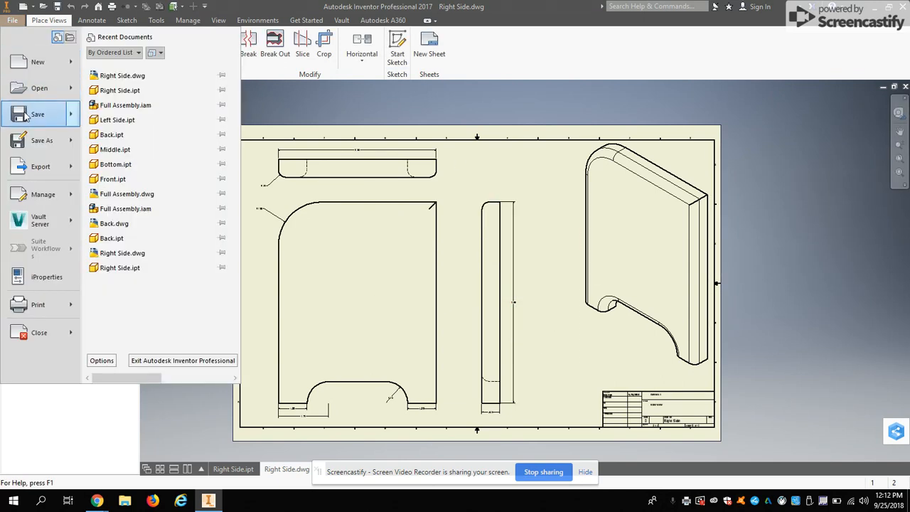
click(26, 117)
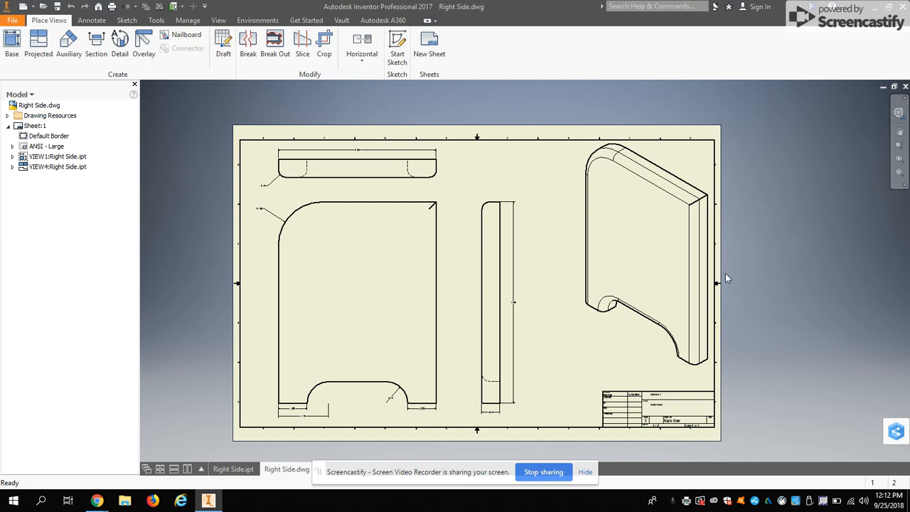